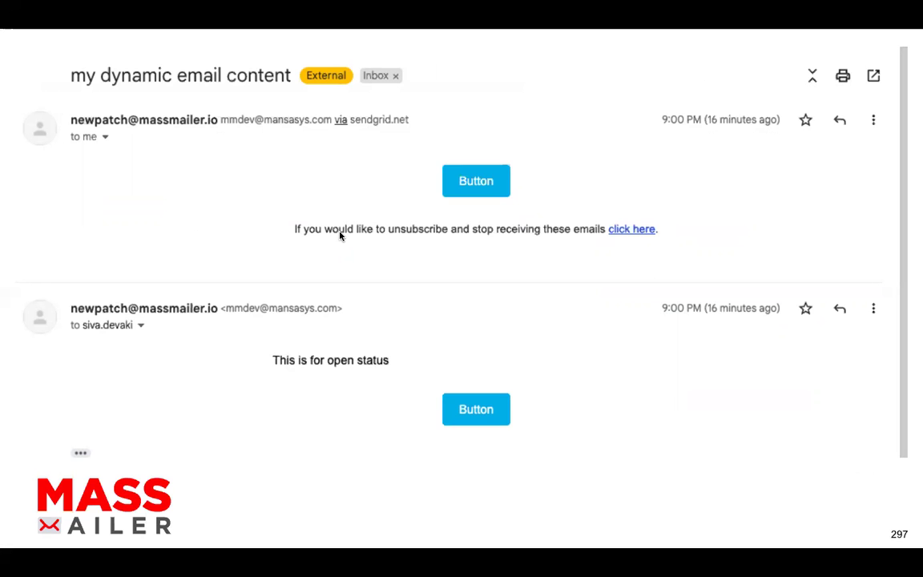
# - Leave the slideshow, switch to Salesforce and bring up the list of display conditions in the MassMailer Template Builder
pyautogui.press('Escape')
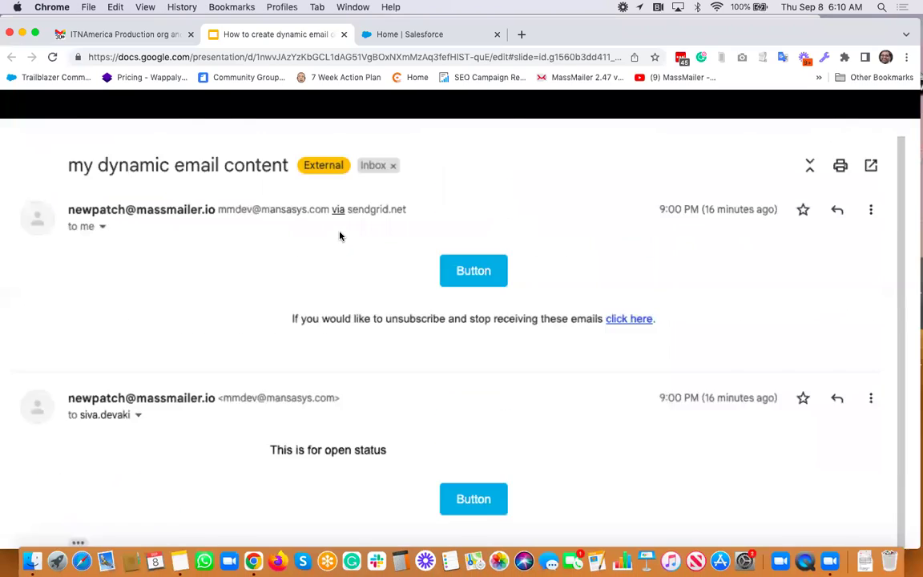
pyautogui.click(387, 32)
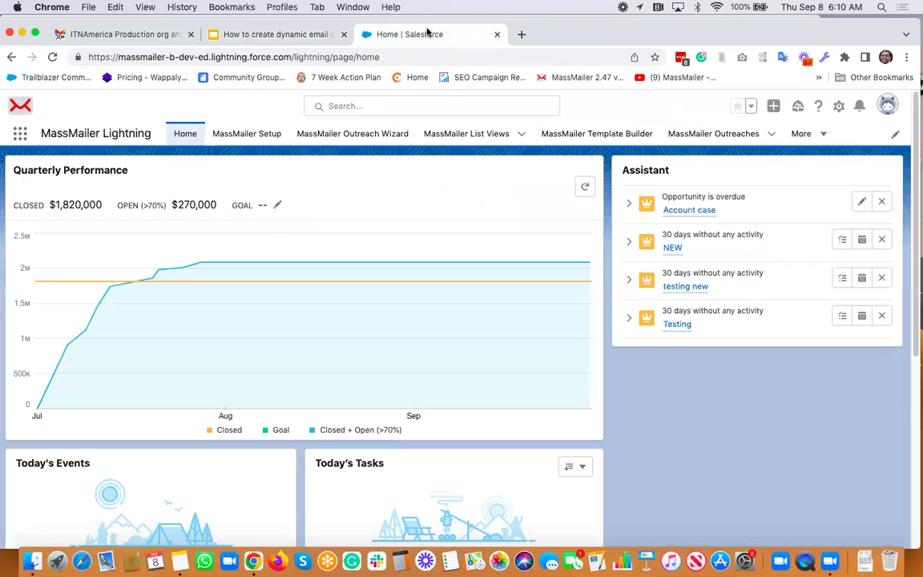
pyautogui.click(603, 141)
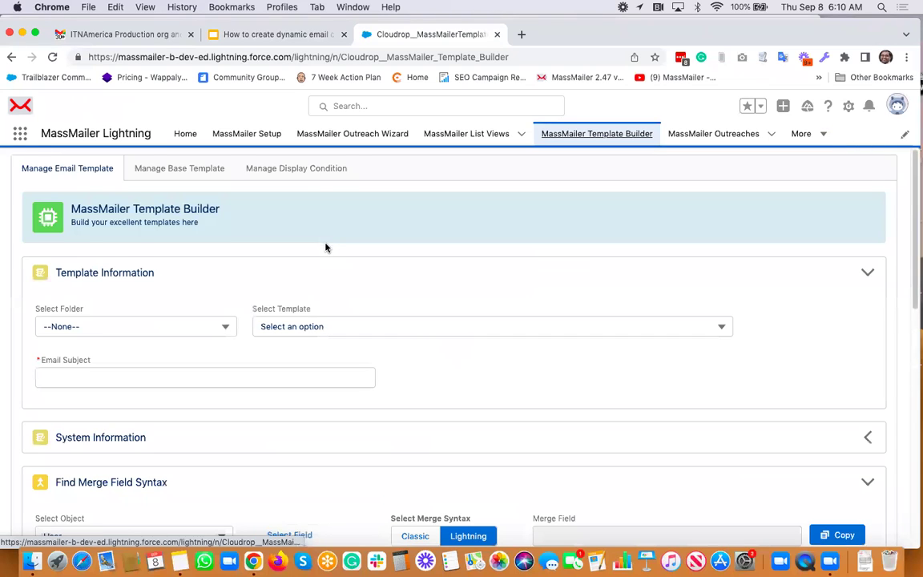
pyautogui.click(320, 171)
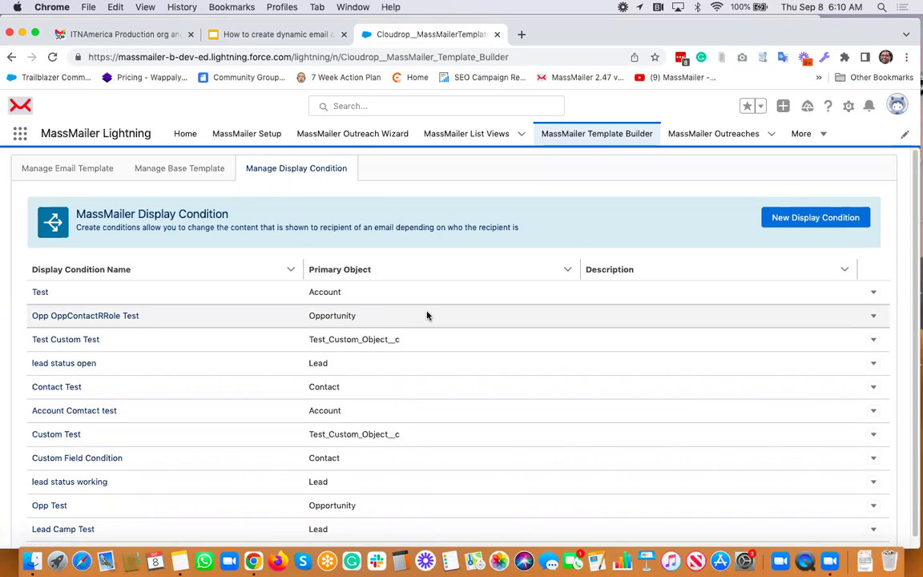
pyautogui.scroll(-1, 427, 316)
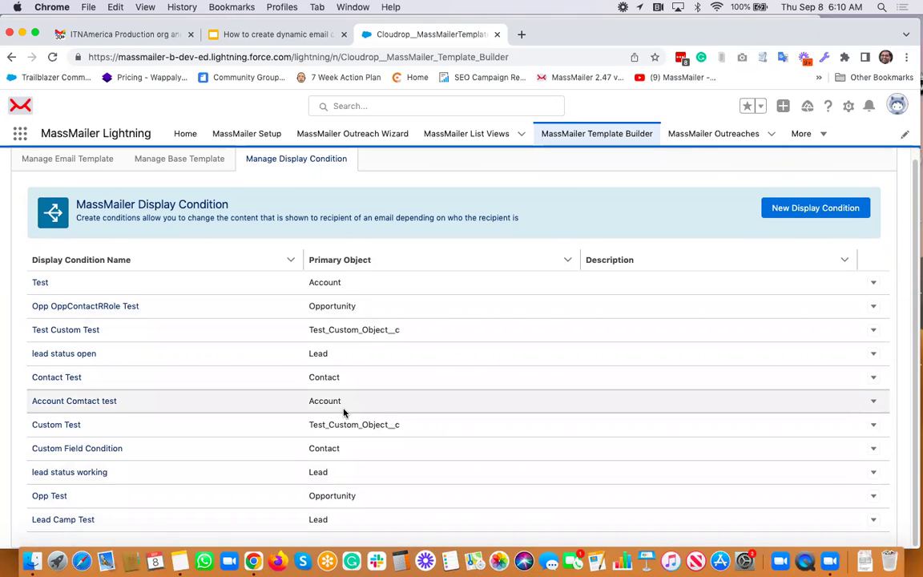
pyautogui.scroll(1, 343, 413)
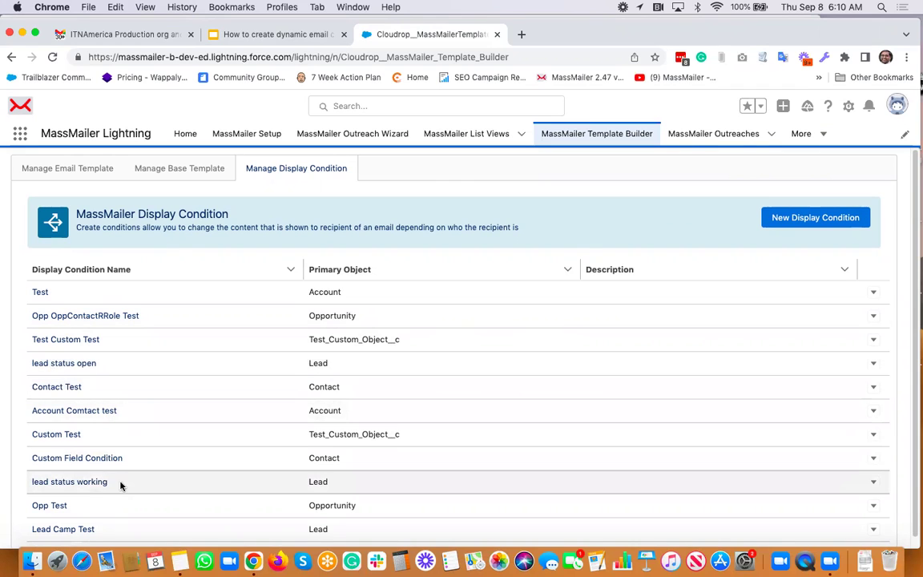
# - Start a new display condition and name it "lead open display condition"
pyautogui.click(791, 221)
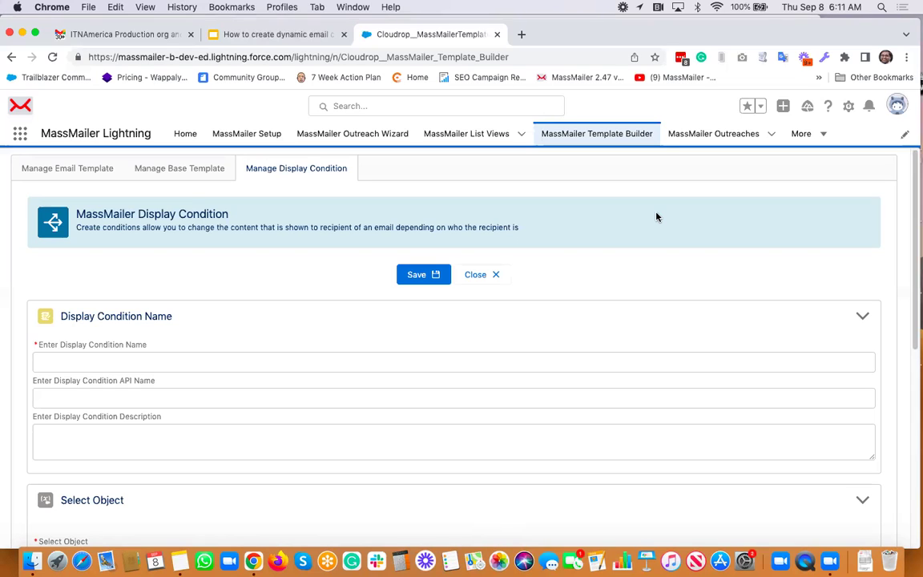
pyautogui.click(330, 360)
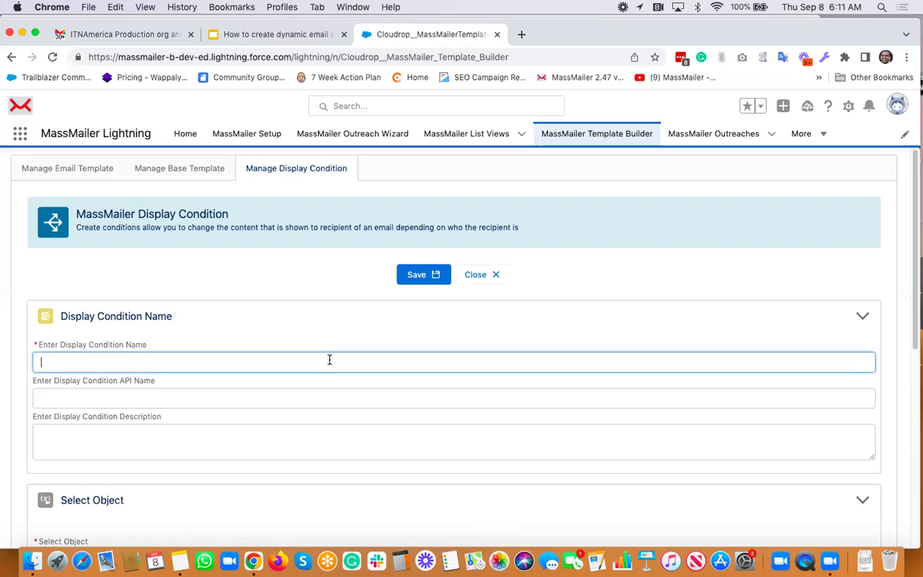
pyautogui.write('lead')
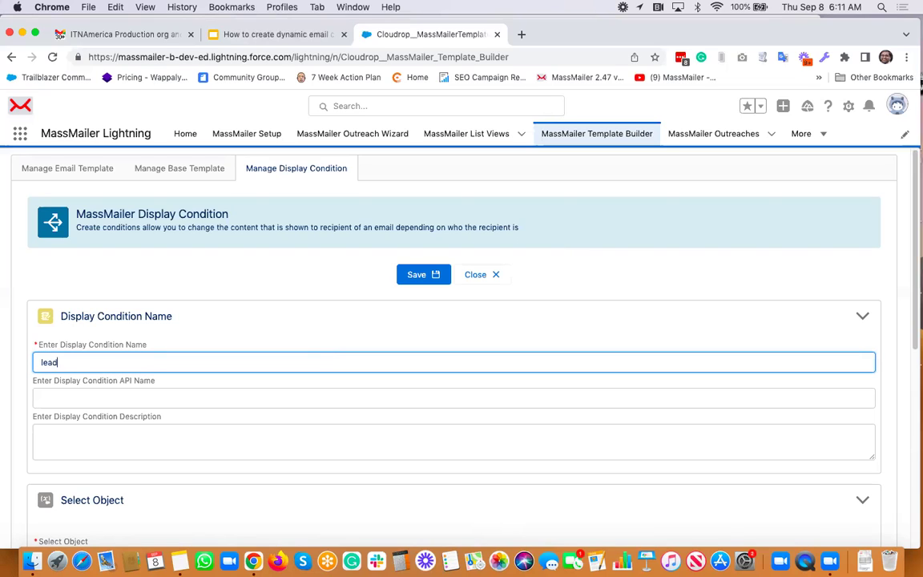
pyautogui.write(' open dis')
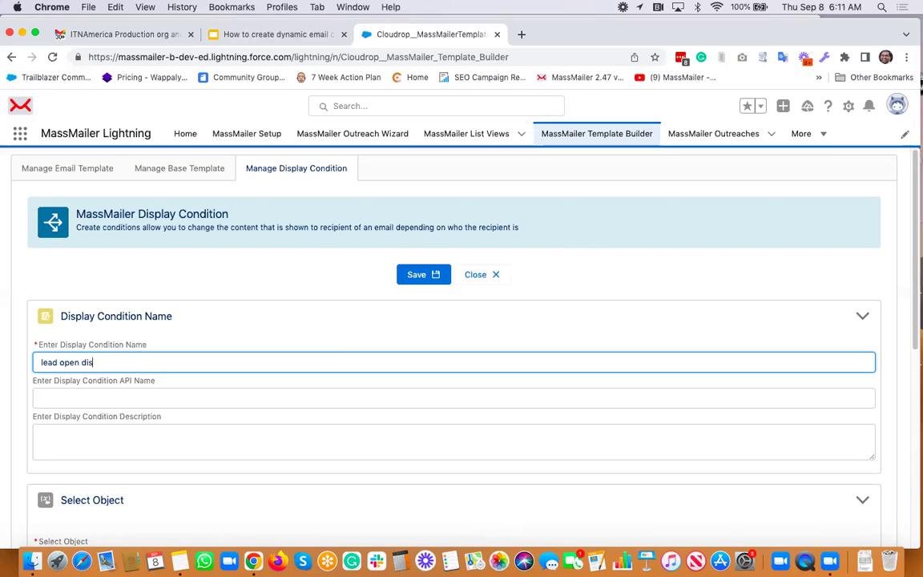
pyautogui.write('play condition')
pyautogui.press('Tab')
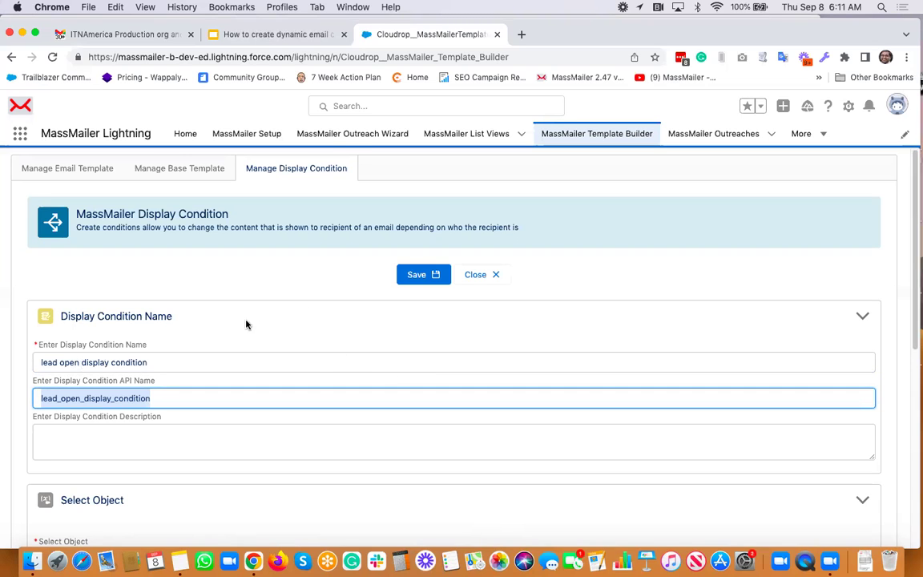
# - Set the new display condition's object to Lead
pyautogui.scroll(-5, 245, 323)
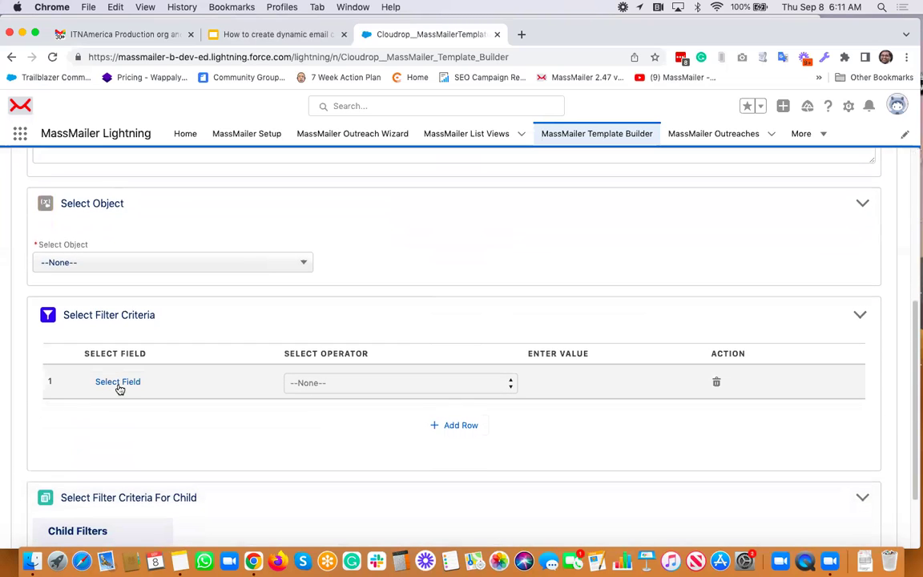
pyautogui.click(98, 268)
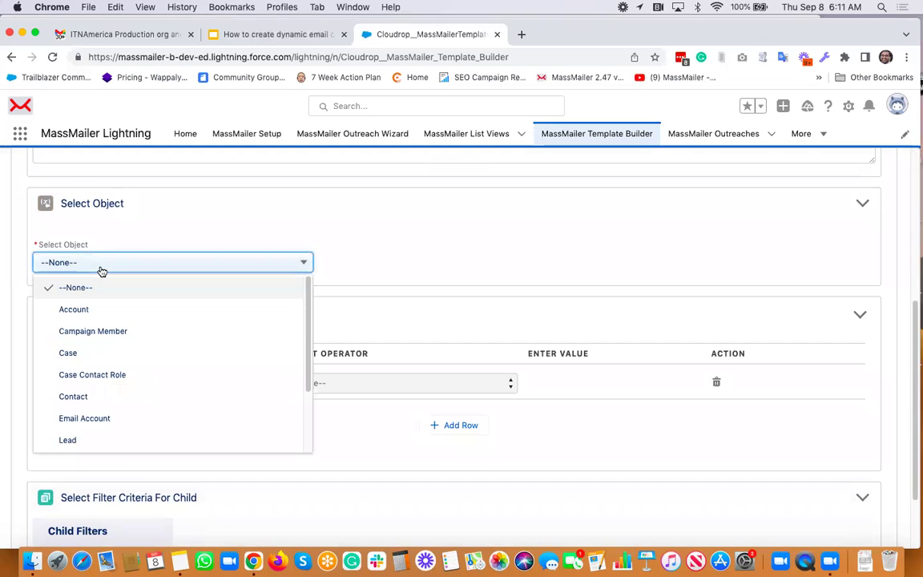
pyautogui.click(71, 438)
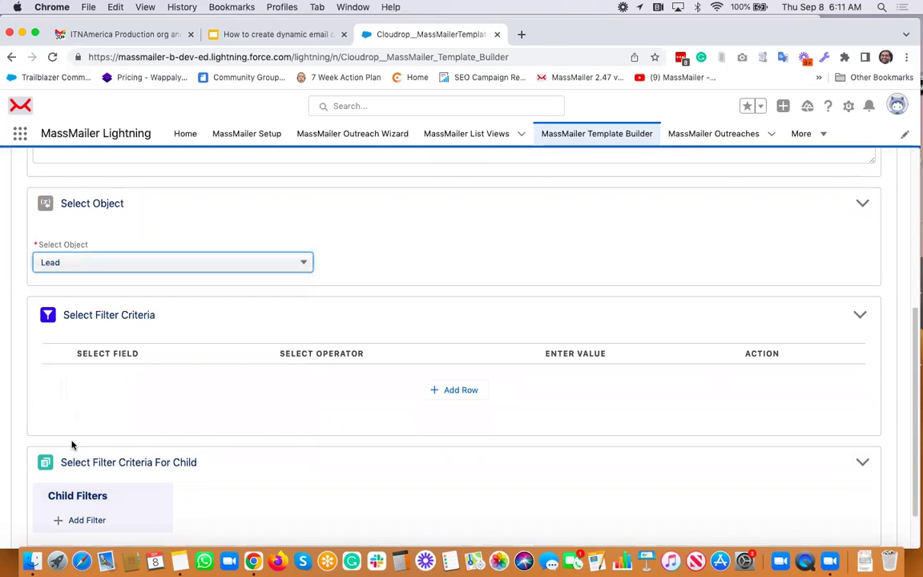
# - Add a filter criteria row to the condition that uses the Lead Status field
pyautogui.click(461, 390)
pyautogui.click(126, 388)
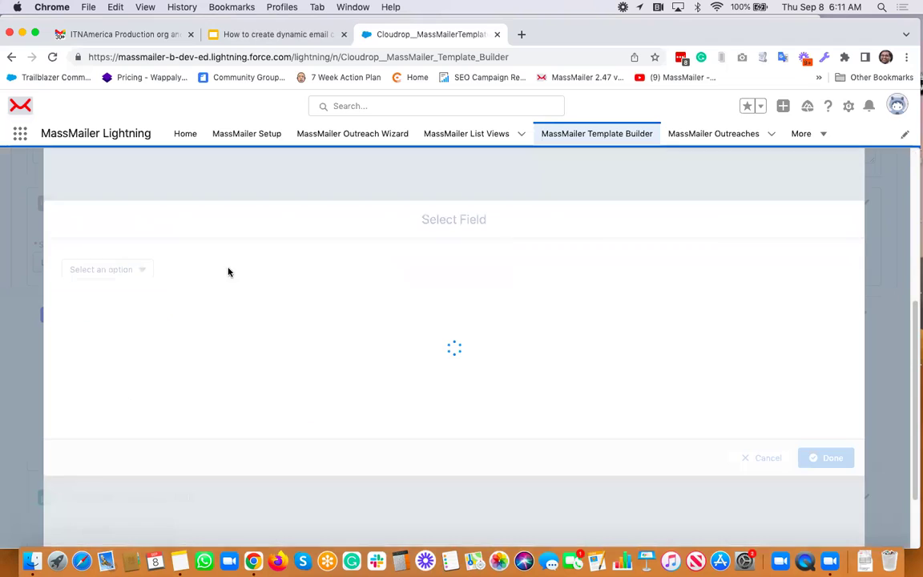
pyautogui.click(139, 269)
pyautogui.write('status')
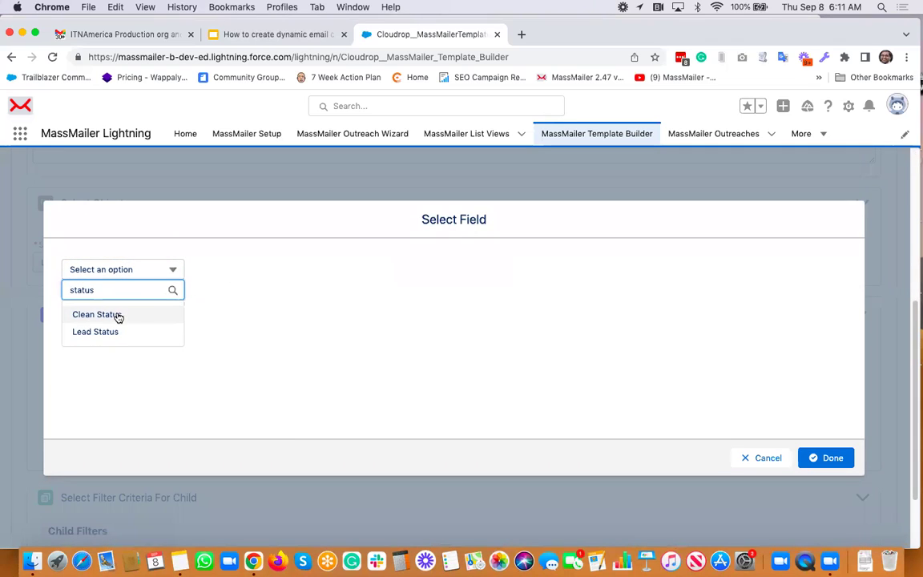
pyautogui.click(113, 334)
pyautogui.click(811, 455)
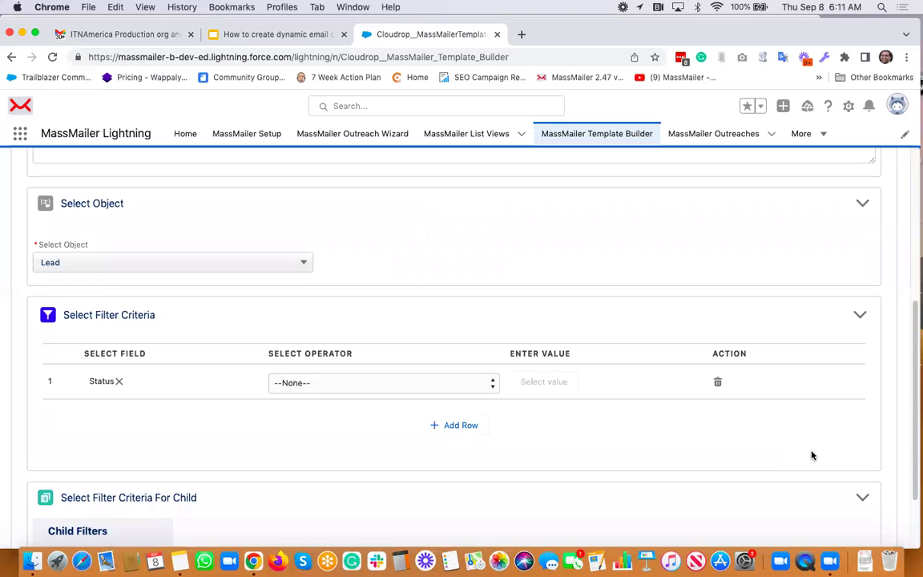
# - Set the Status filter's operator to Equals and its value to Open - Not Contacted
pyautogui.click(439, 385)
pyautogui.click(430, 395)
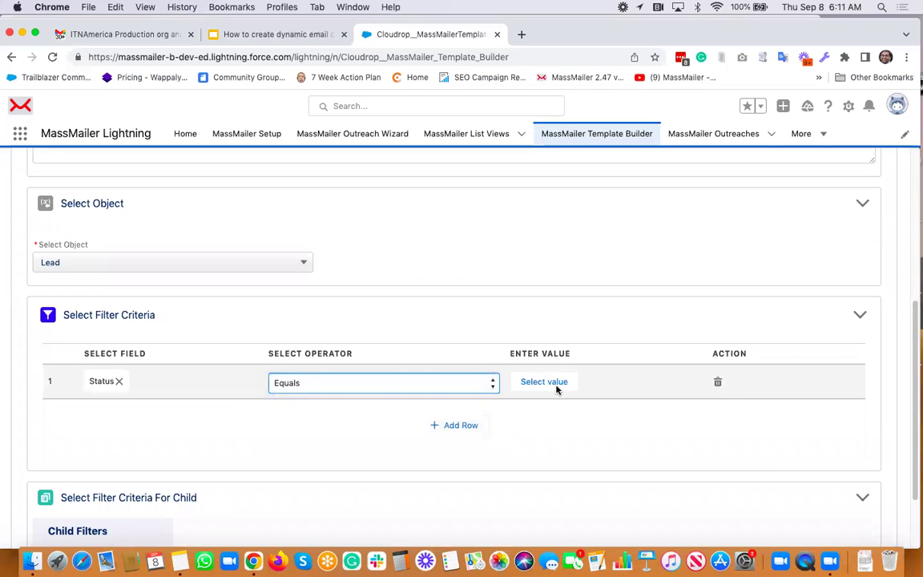
pyautogui.click(562, 383)
pyautogui.click(429, 265)
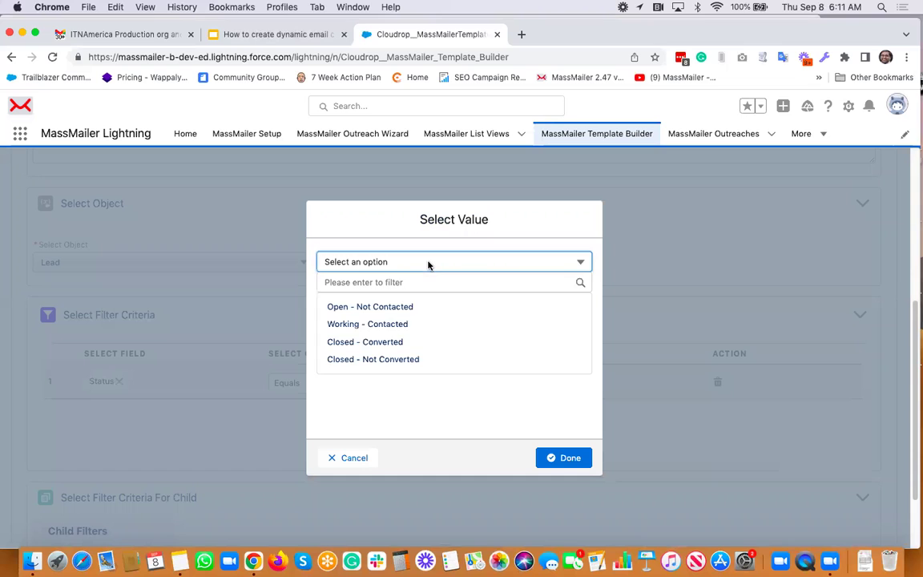
pyautogui.click(387, 306)
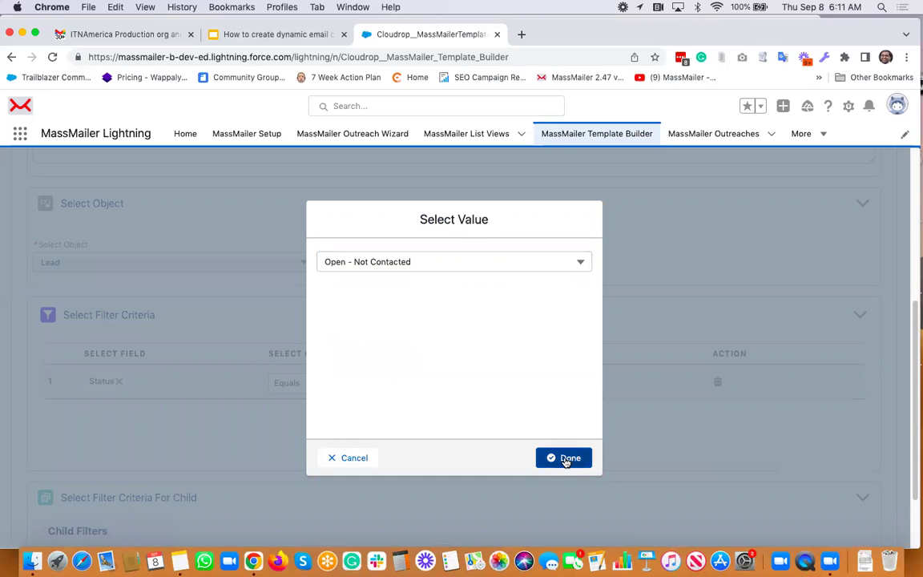
pyautogui.click(566, 460)
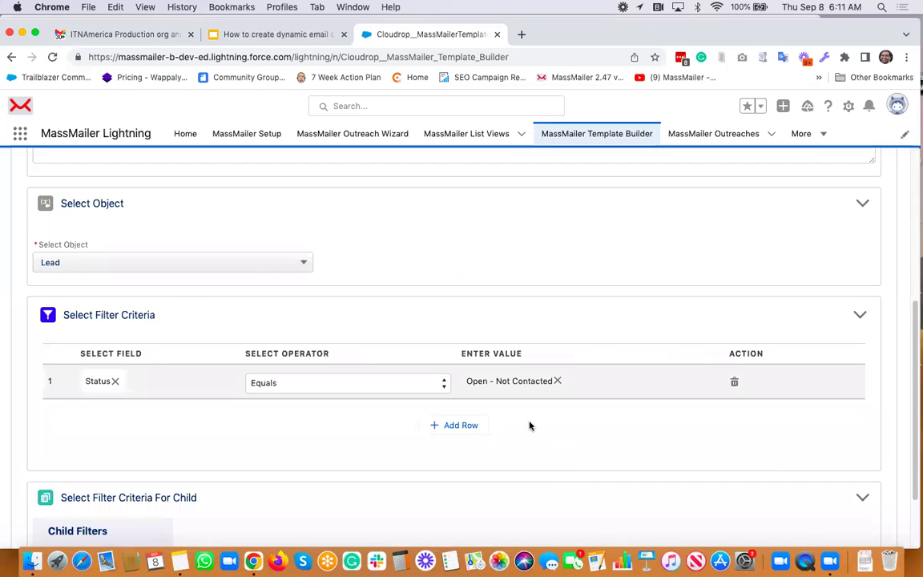
# - Review the condition's name, object and filter criteria, save the display condition and close its form
pyautogui.scroll(2, 588, 428)
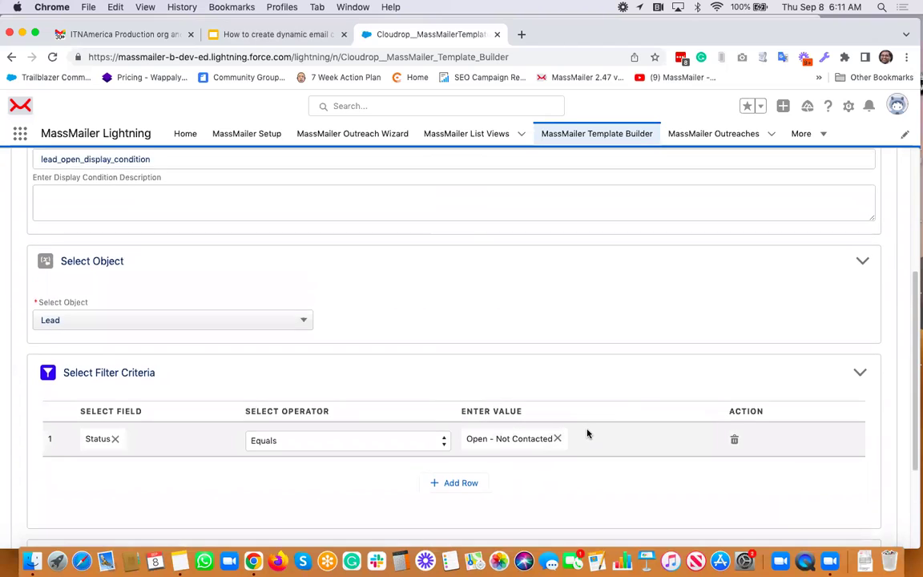
pyautogui.scroll(5, 587, 434)
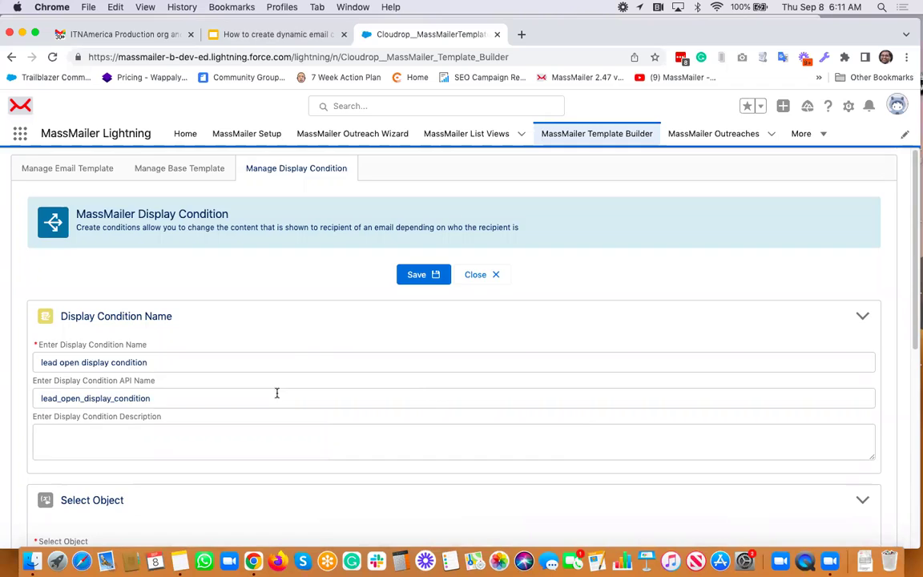
pyautogui.scroll(-6, 276, 394)
pyautogui.scroll(3, 277, 398)
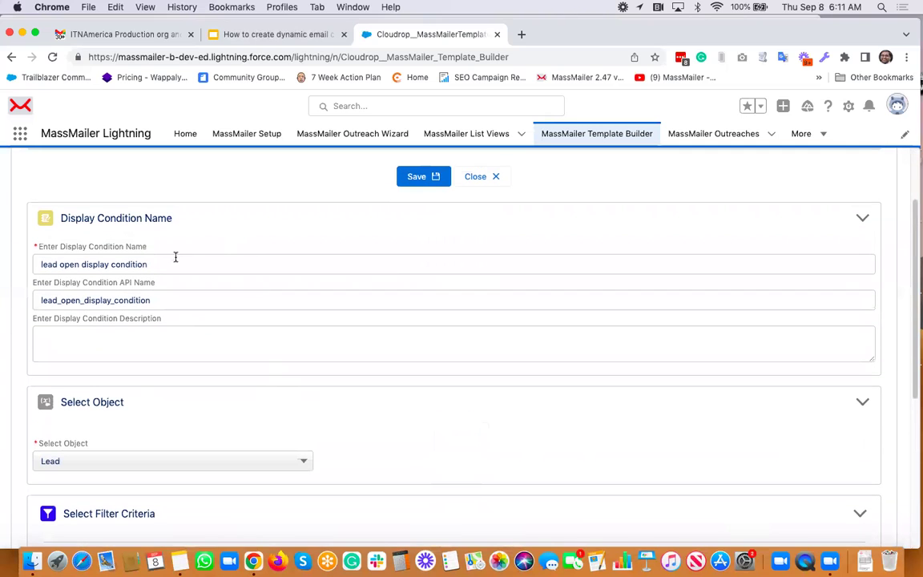
pyautogui.scroll(-7, 216, 343)
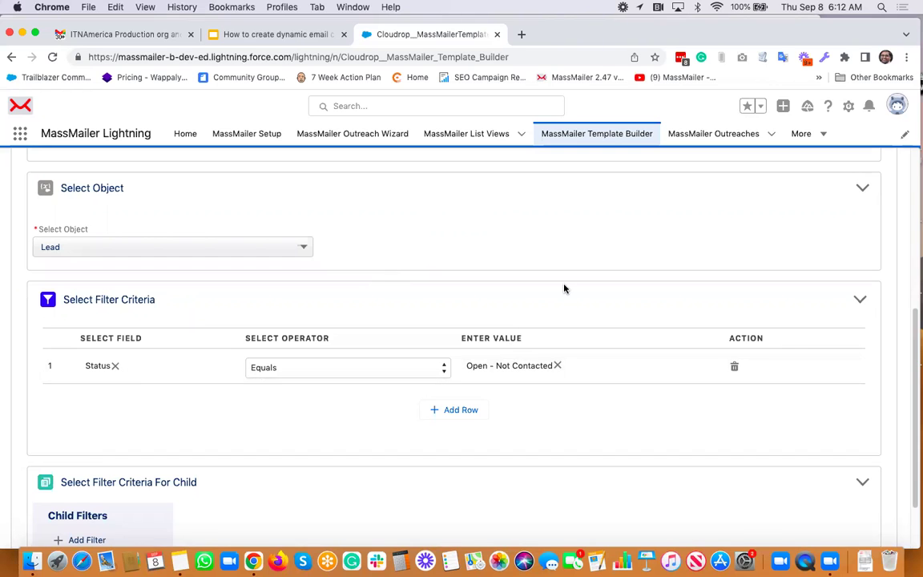
pyautogui.scroll(5, 509, 283)
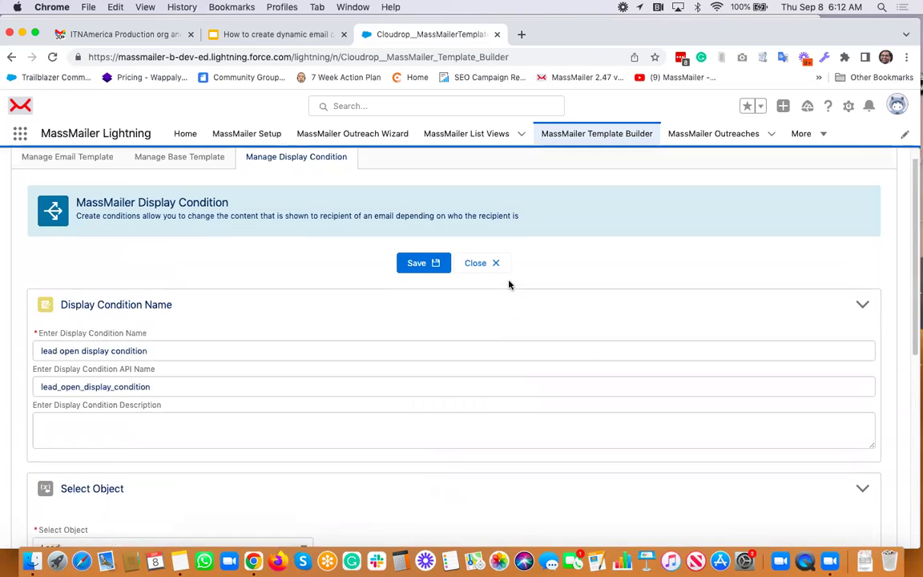
pyautogui.click(420, 277)
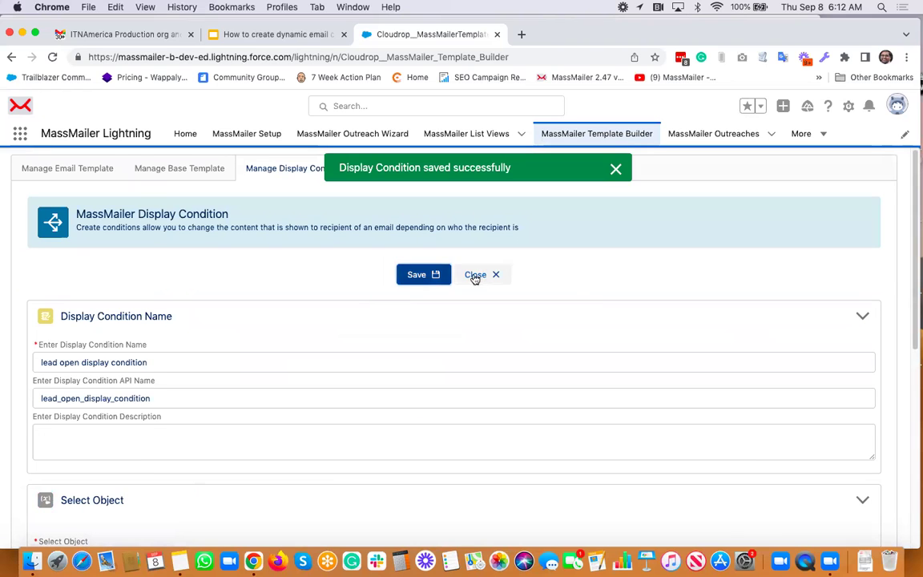
pyautogui.click(475, 276)
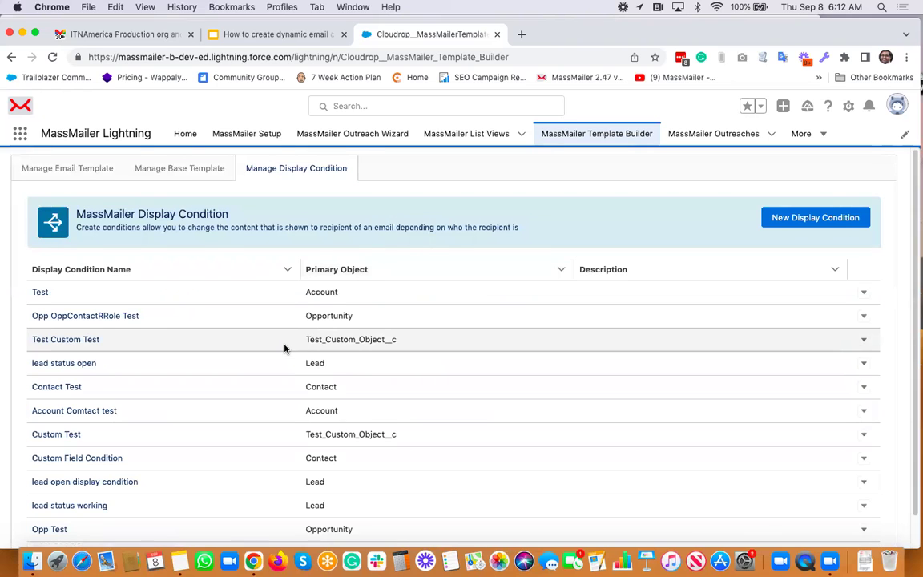
# - Open the existing "lead status open" display condition, examine its object and filter criteria, and close it without changes
pyautogui.scroll(-1, 284, 349)
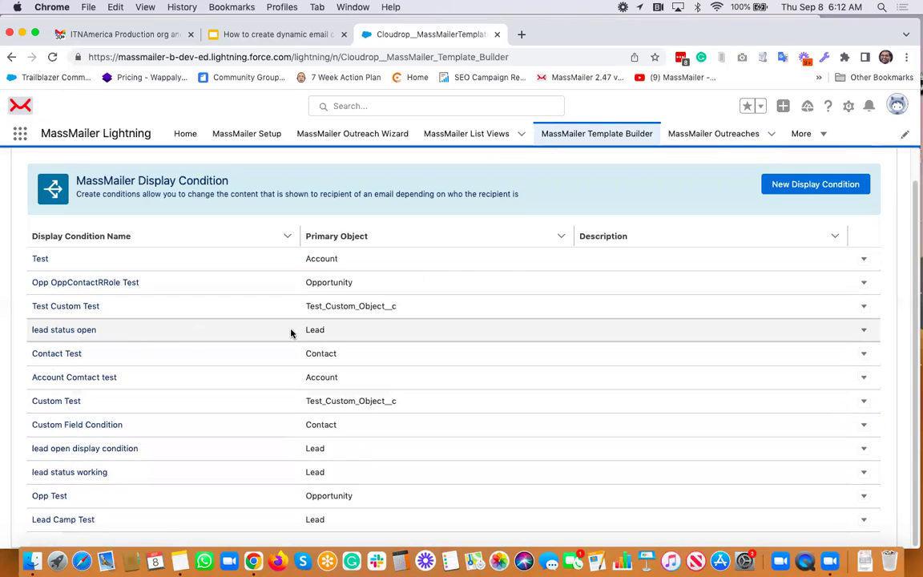
pyautogui.click(863, 330)
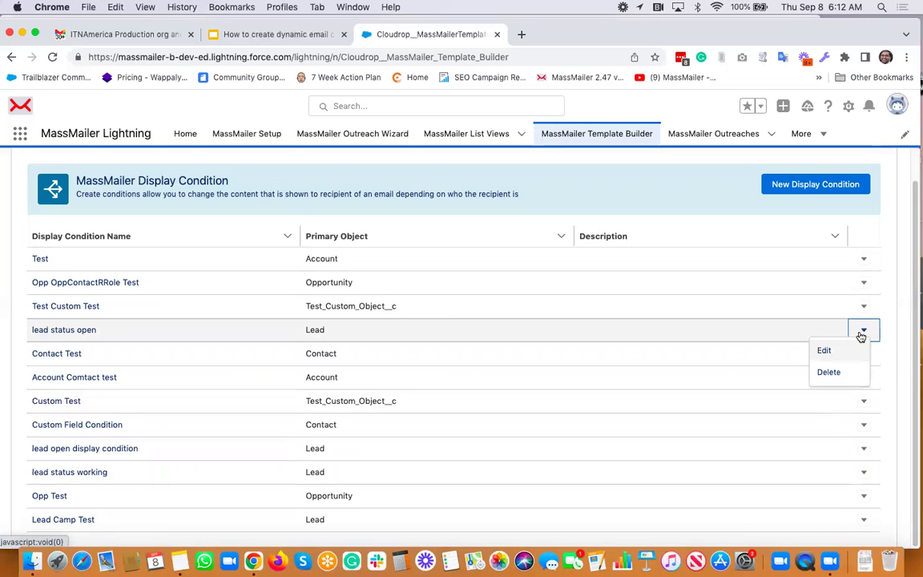
pyautogui.click(825, 351)
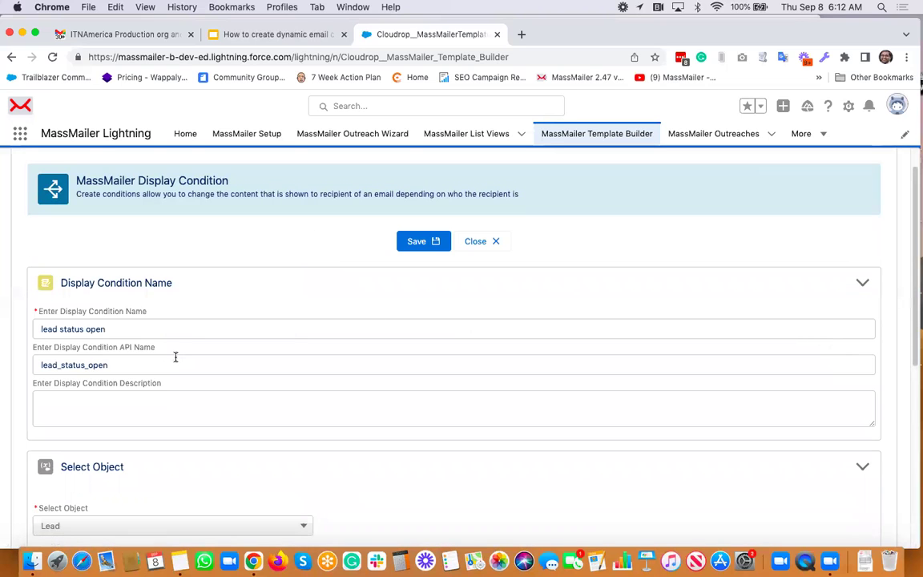
pyautogui.scroll(-2, 175, 356)
pyautogui.scroll(-4, 175, 356)
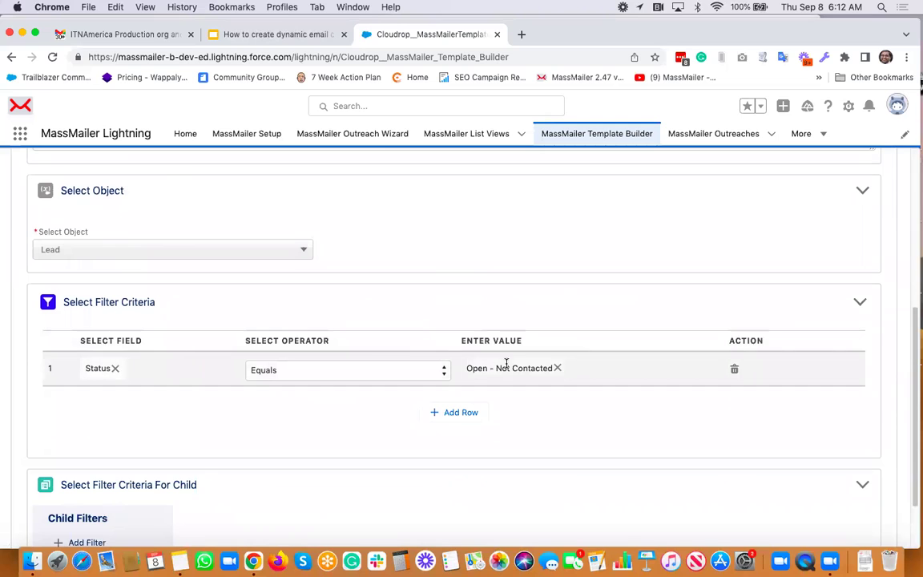
pyautogui.scroll(5, 560, 278)
pyautogui.click(475, 274)
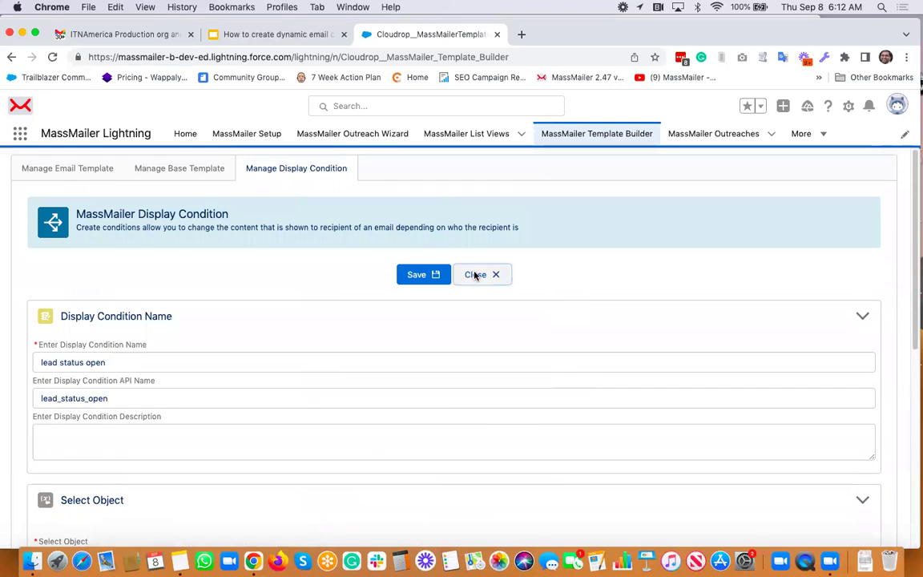
# - Open the existing "lead status working" display condition, examine its object and filter criteria, and close it without changes
pyautogui.scroll(-1, 391, 376)
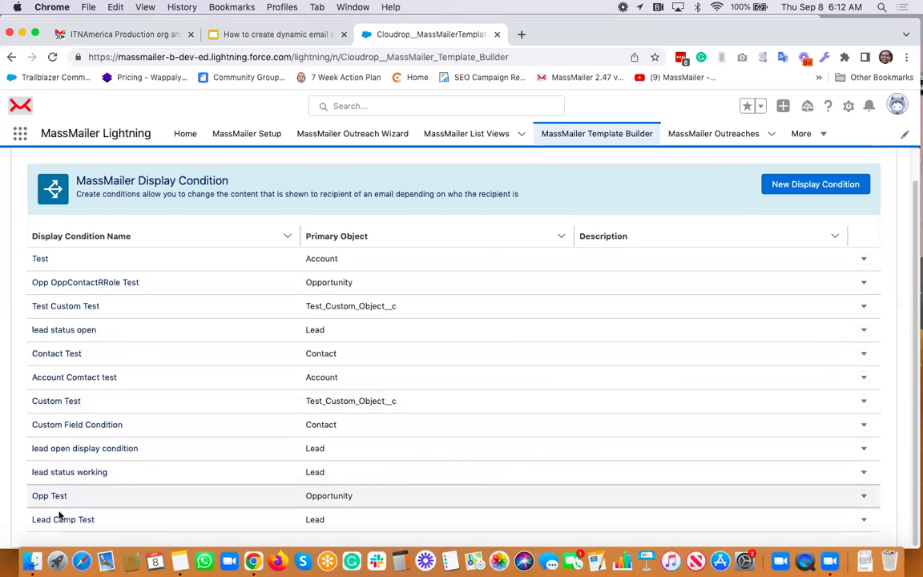
pyautogui.click(864, 472)
pyautogui.click(827, 431)
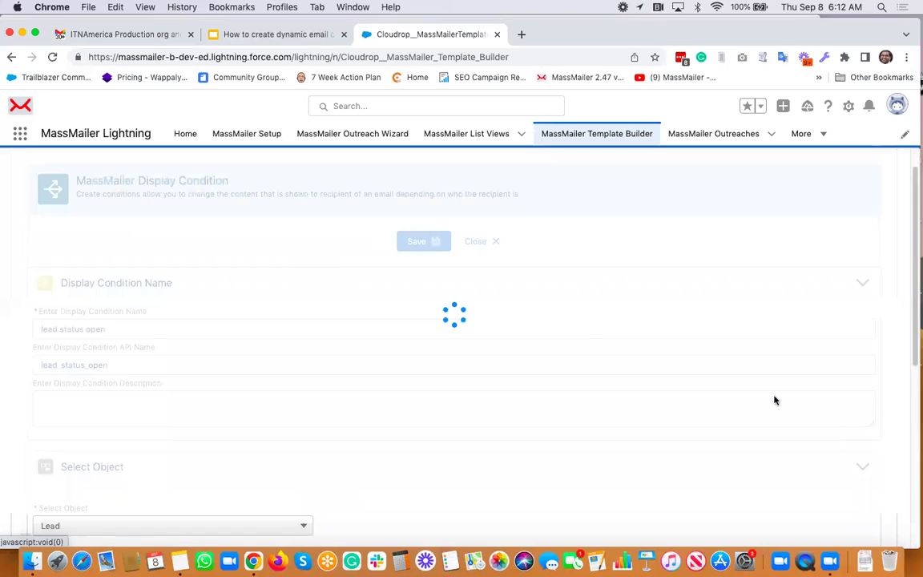
pyautogui.scroll(-5, 267, 356)
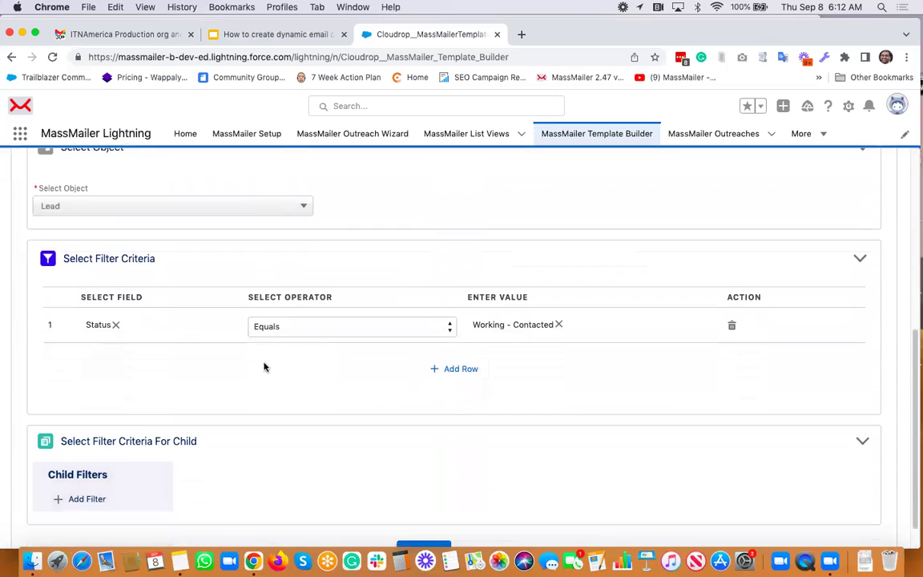
pyautogui.scroll(10, 357, 347)
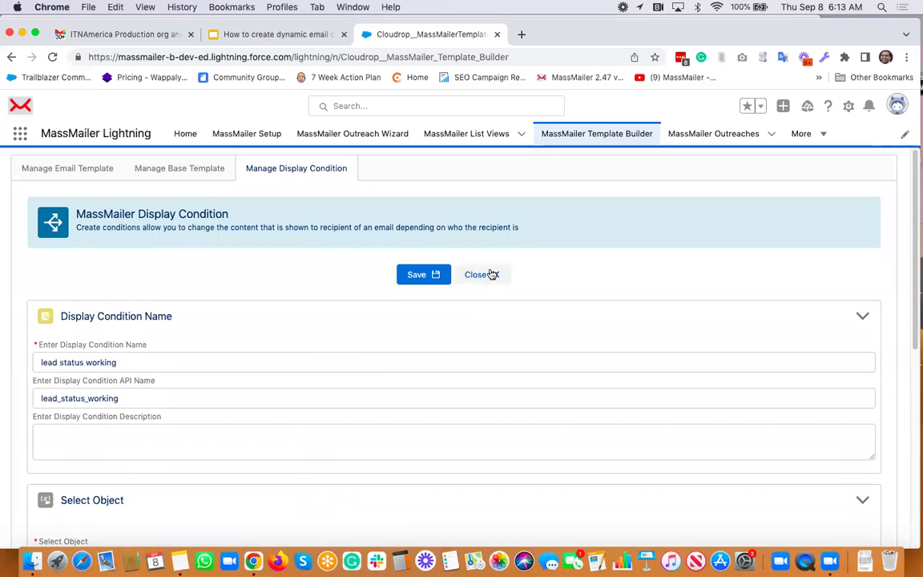
pyautogui.click(492, 274)
# - Go to email template management and start a new template in the MassMailer folder
pyautogui.click(108, 172)
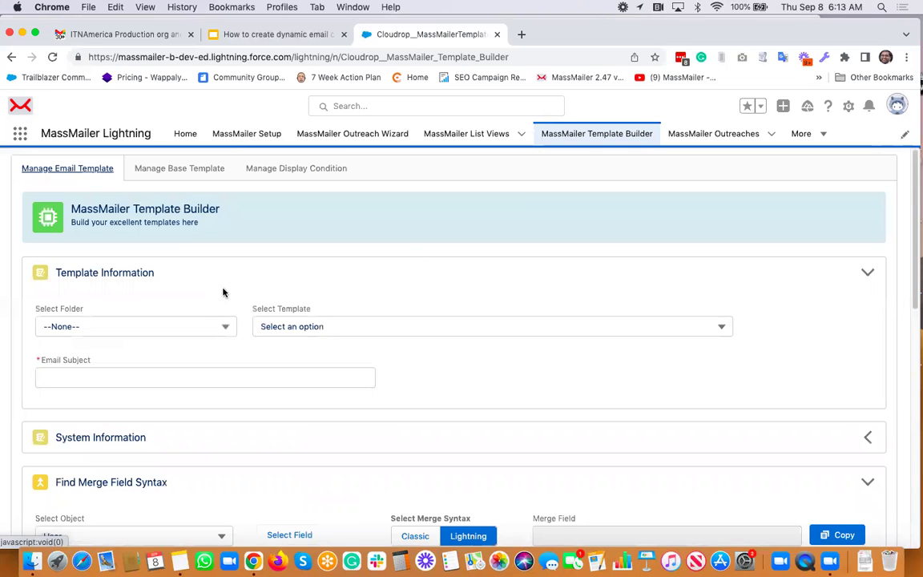
pyautogui.click(175, 328)
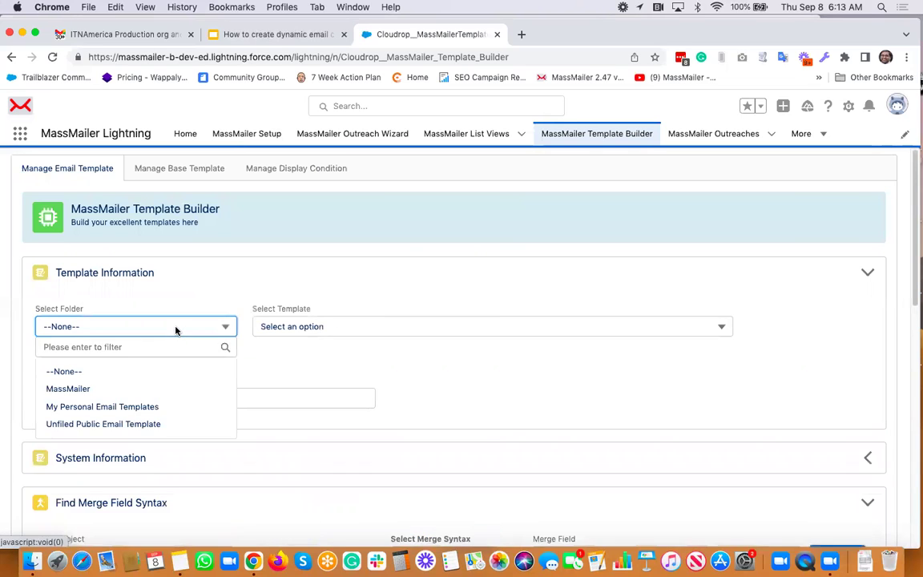
pyautogui.click(113, 387)
pyautogui.click(359, 324)
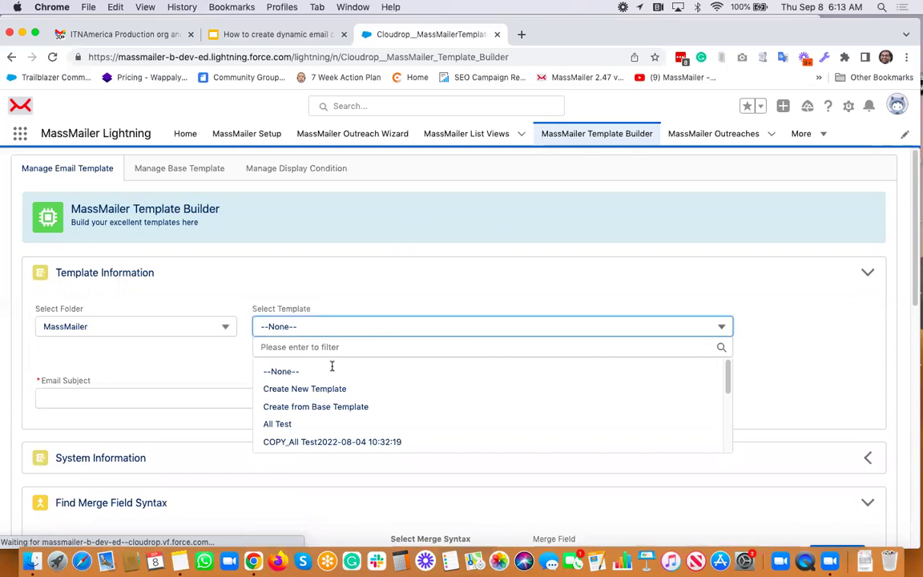
pyautogui.click(317, 387)
# - Name the template "dynamic content demo 2" and set the email subject to "my dynamic email demo today"
pyautogui.click(242, 378)
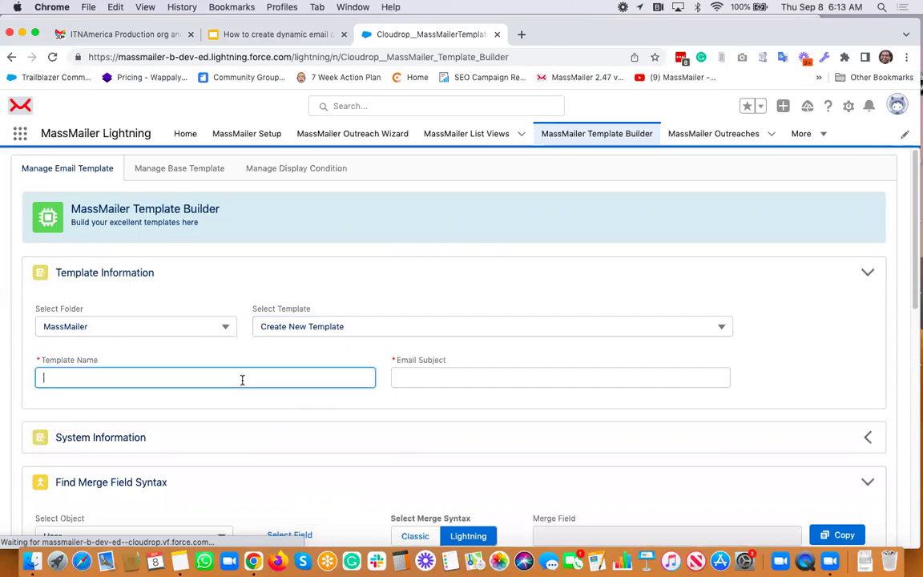
pyautogui.write('dynamic conte')
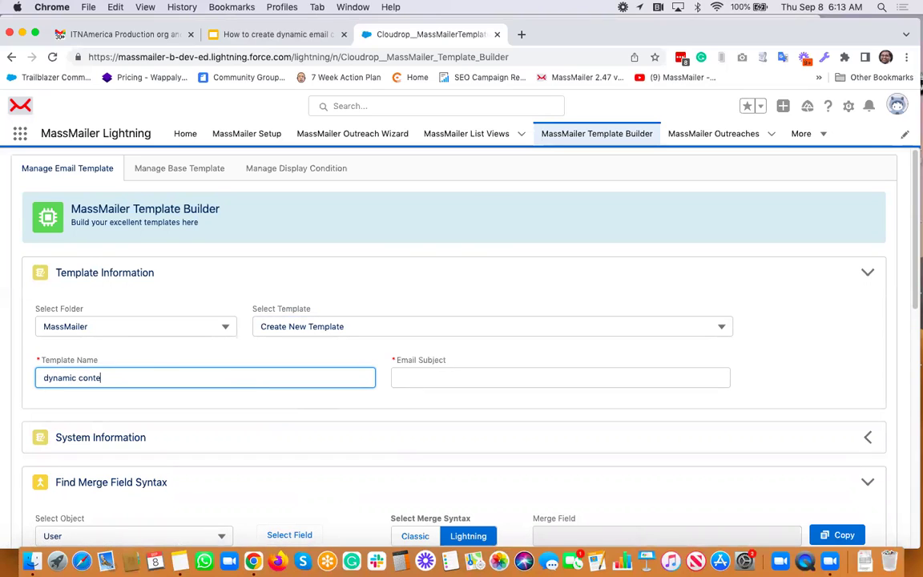
pyautogui.click(400, 378)
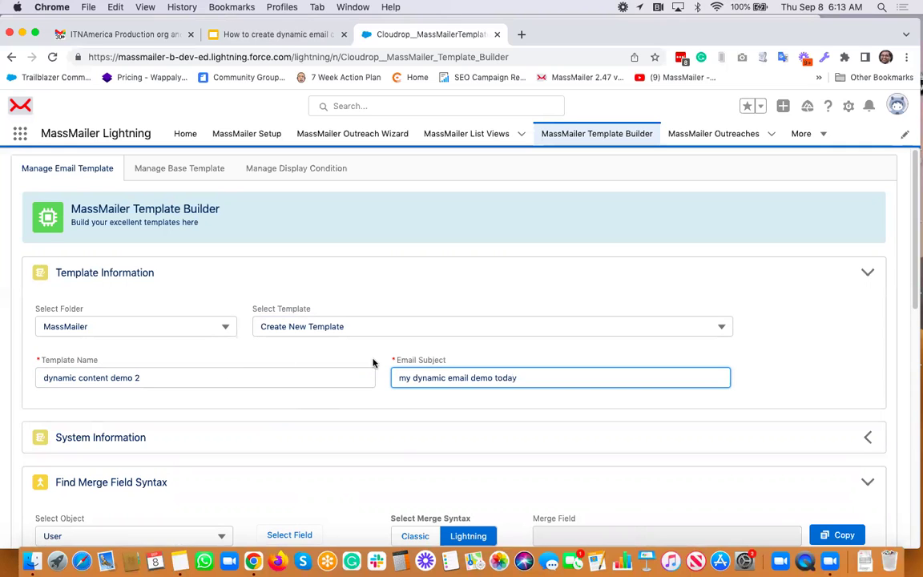
# - Examine the HTML email body editor and the empty row's properties, including its display condition options
pyautogui.scroll(-10, 372, 363)
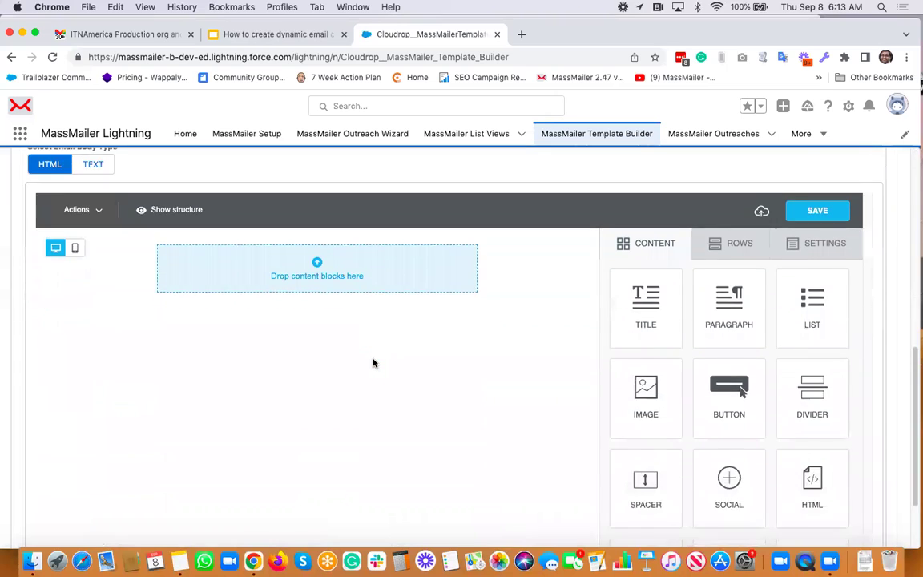
pyautogui.scroll(10, 372, 363)
pyautogui.scroll(-9, 535, 324)
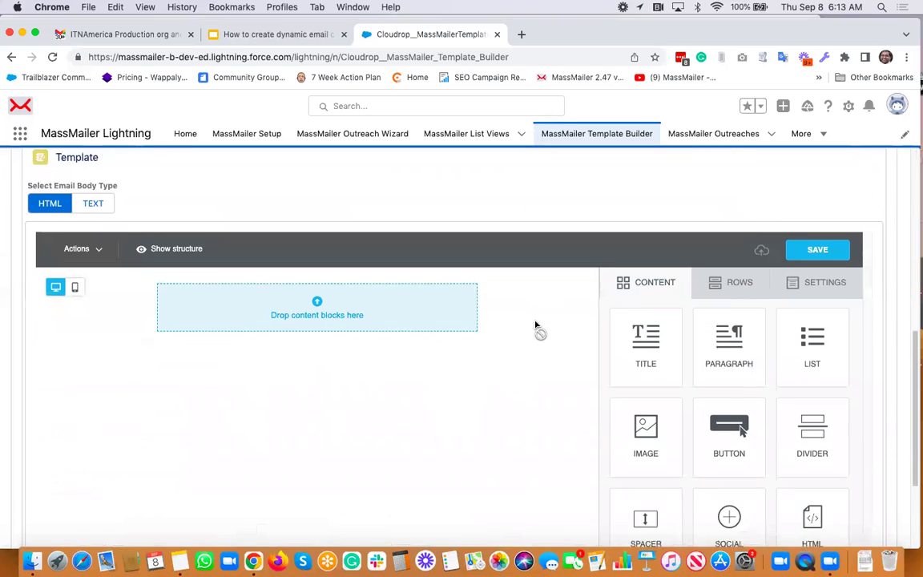
pyautogui.scroll(-1, 535, 323)
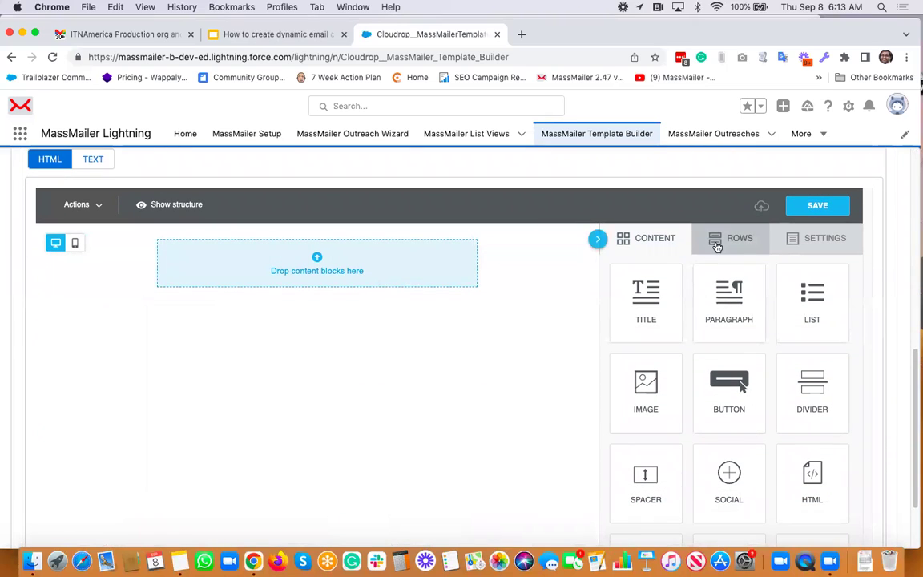
pyautogui.click(532, 267)
pyautogui.scroll(-3, 754, 414)
pyautogui.scroll(-2, 713, 445)
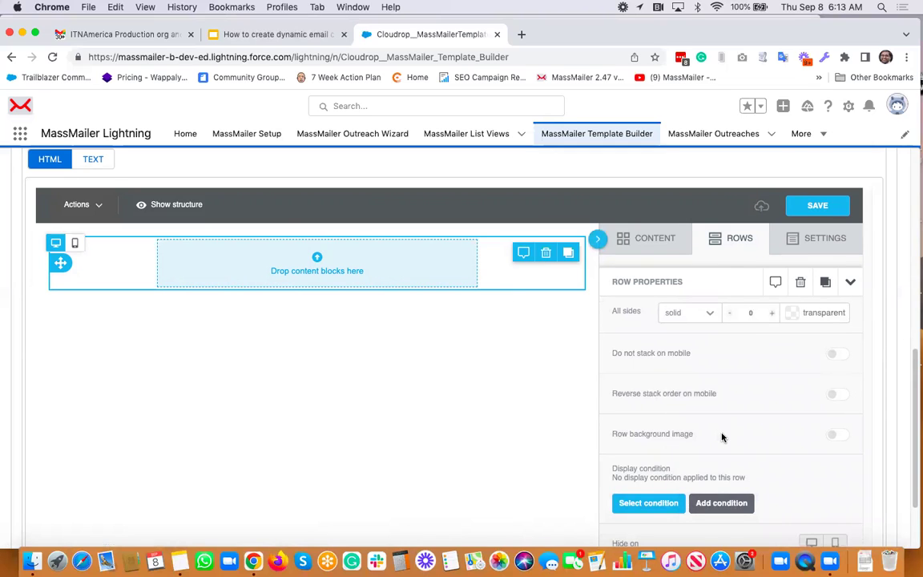
pyautogui.scroll(-2, 721, 436)
pyautogui.scroll(4, 681, 413)
pyautogui.scroll(2, 682, 412)
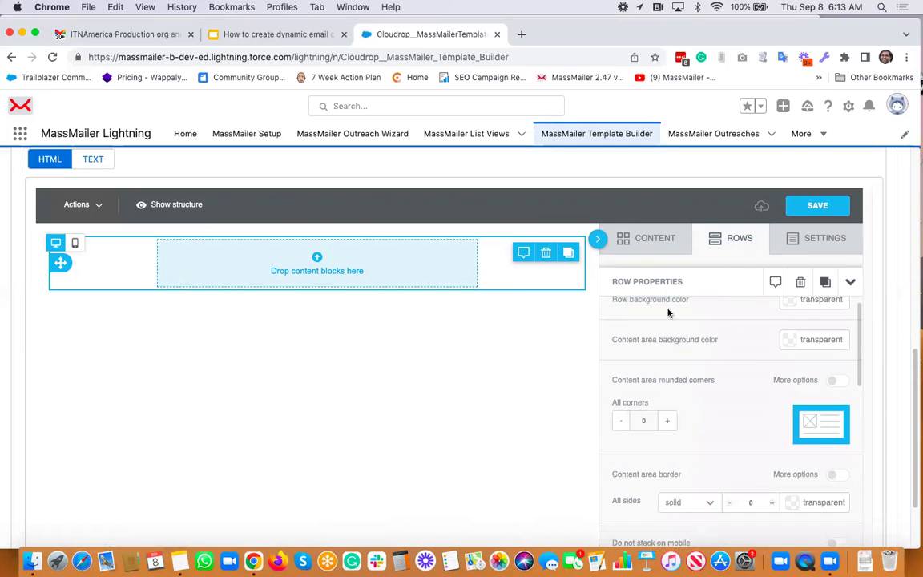
# - Add four more single-column rows to the email layout alongside the existing empty row
pyautogui.click(665, 241)
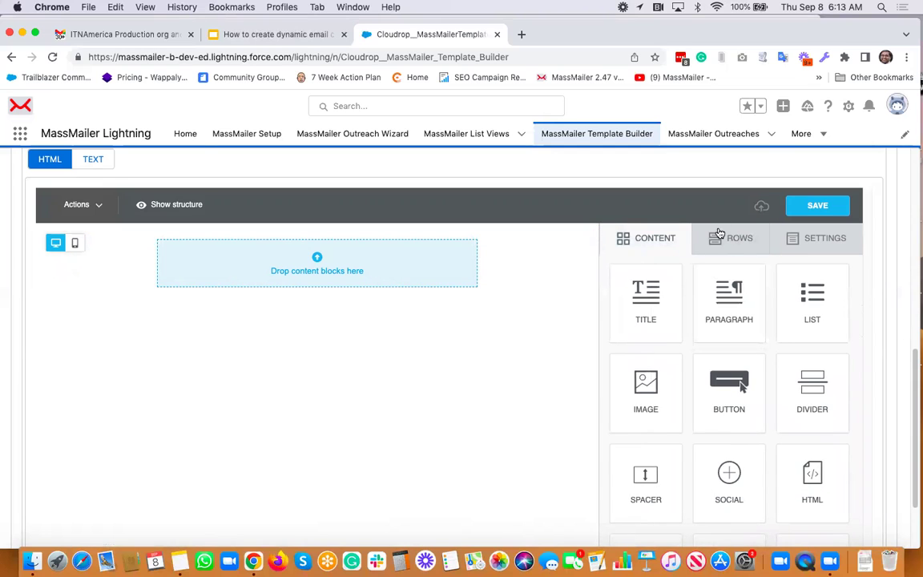
pyautogui.click(717, 240)
pyautogui.moveTo(705, 282); pyautogui.dragTo(470, 334)
pyautogui.moveTo(660, 295); pyautogui.dragTo(405, 387)
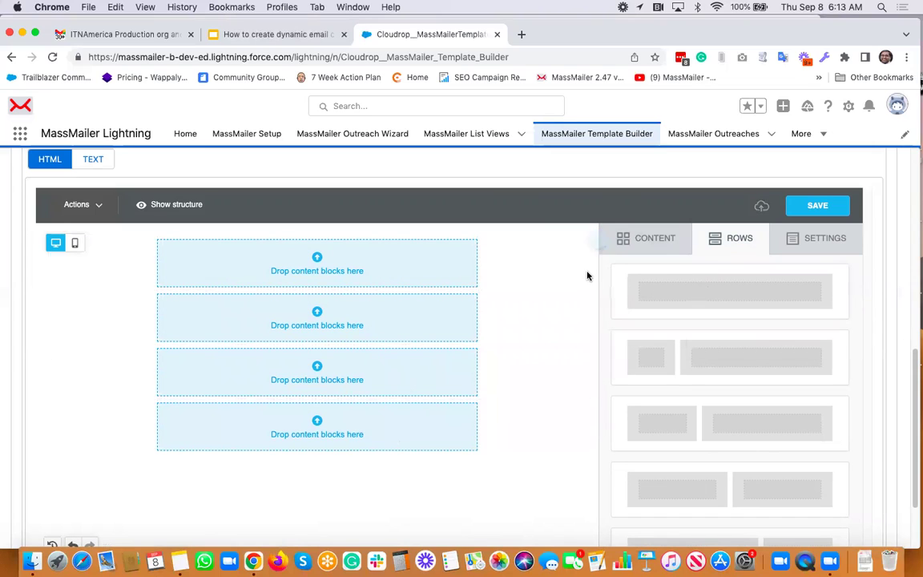
pyautogui.moveTo(696, 303); pyautogui.dragTo(411, 457)
pyautogui.moveTo(665, 305); pyautogui.dragTo(386, 436)
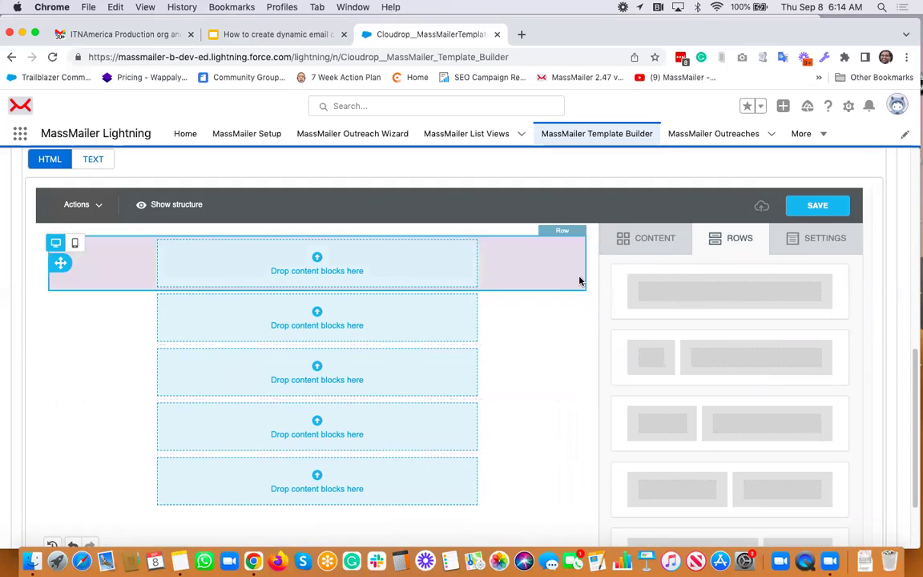
# - Place a divider block in the second row and an image block in the first row
pyautogui.click(651, 239)
pyautogui.moveTo(822, 396); pyautogui.dragTo(465, 330)
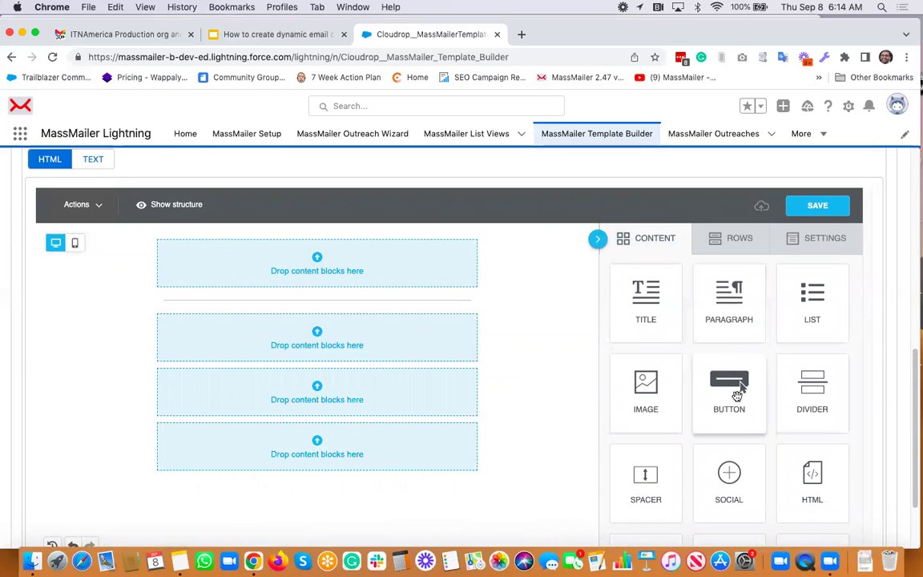
pyautogui.moveTo(645, 389); pyautogui.dragTo(366, 267)
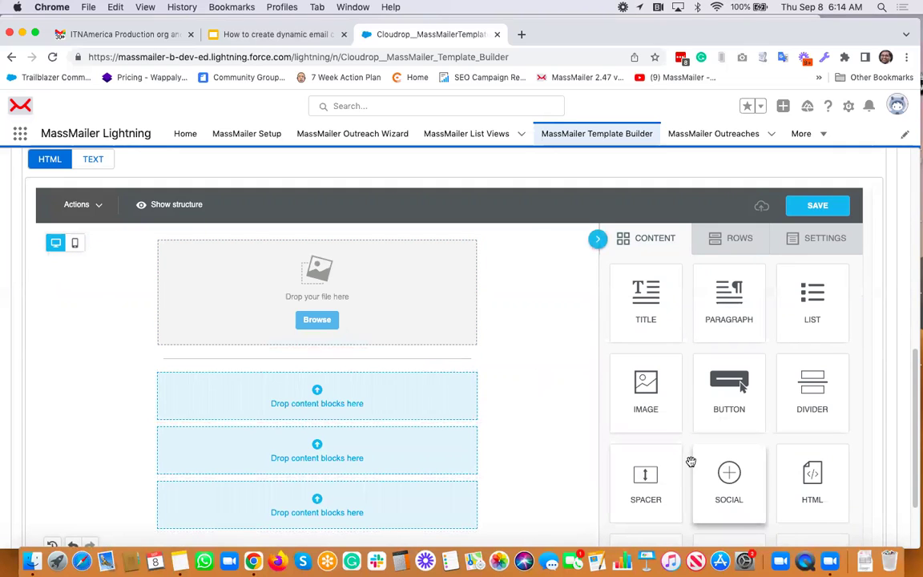
# - Fill the three remaining rows, in order down the email, with a paragraph, a divider and a social icons block
pyautogui.scroll(-3, 691, 459)
pyautogui.scroll(-2, 691, 459)
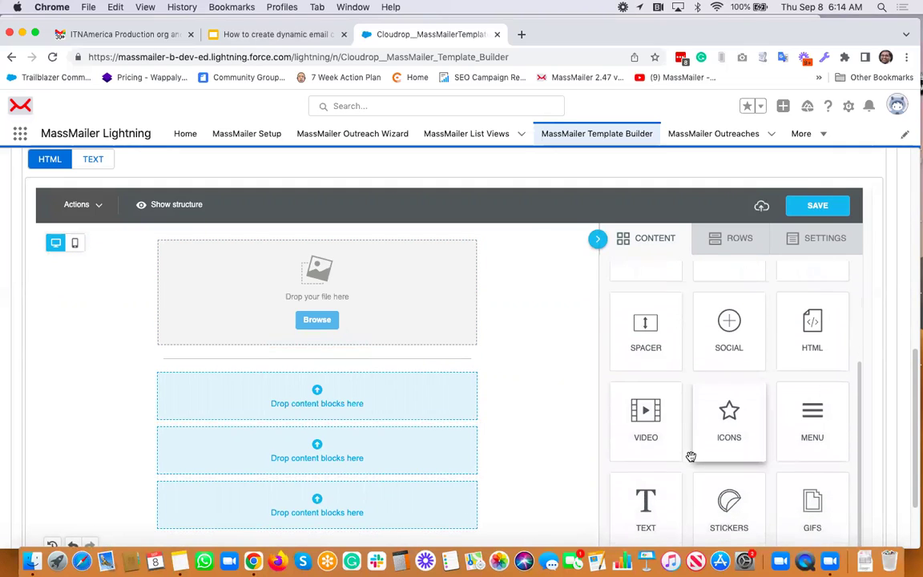
pyautogui.scroll(3, 724, 433)
pyautogui.scroll(1, 723, 433)
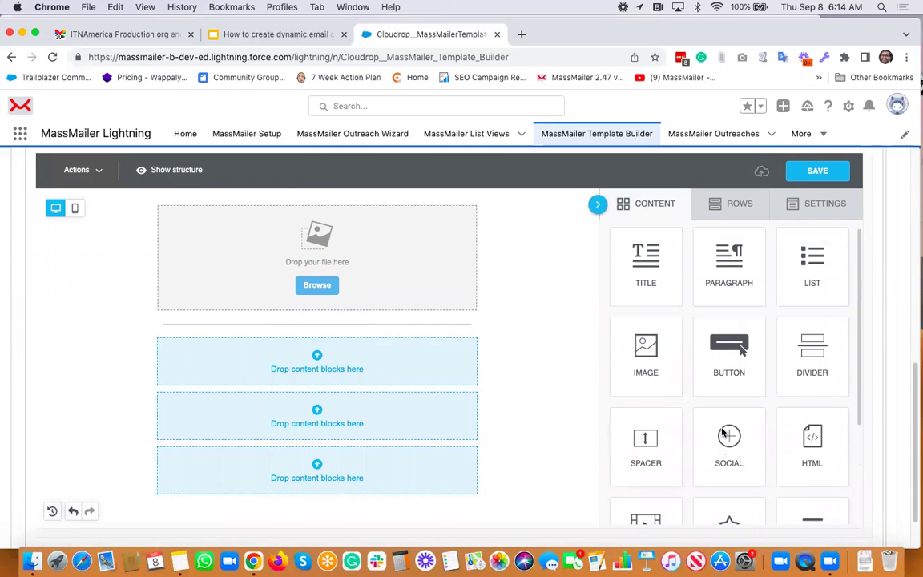
pyautogui.moveTo(723, 433); pyautogui.dragTo(385, 471)
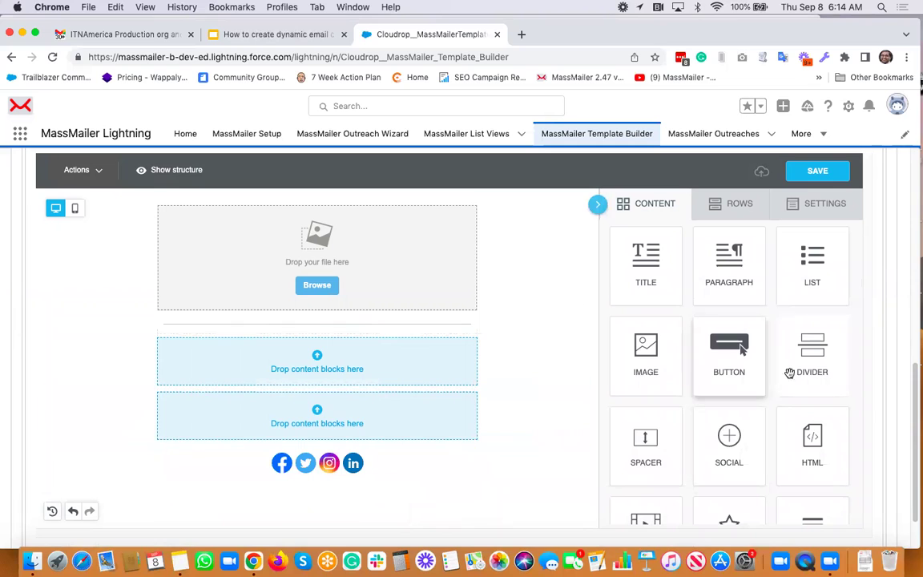
pyautogui.moveTo(783, 350); pyautogui.dragTo(416, 406)
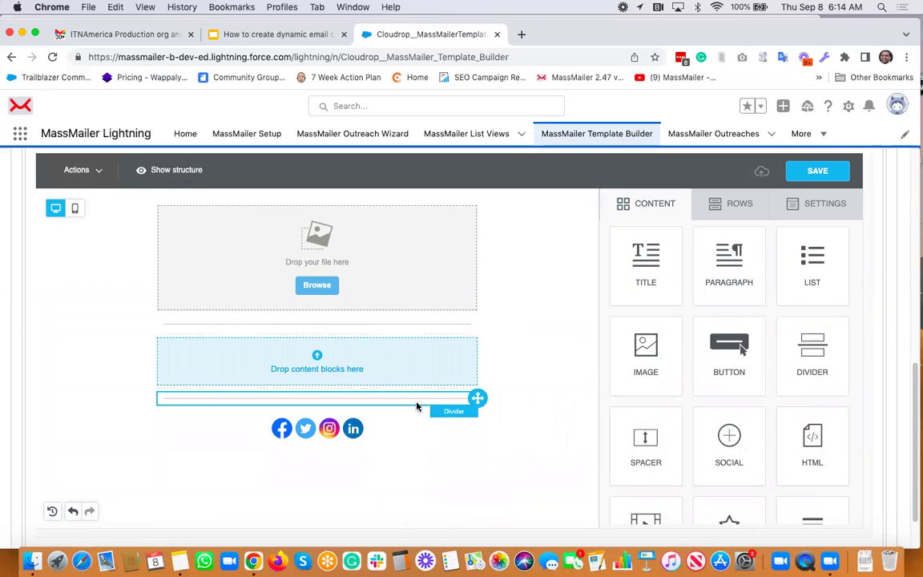
pyautogui.moveTo(731, 271); pyautogui.dragTo(419, 369)
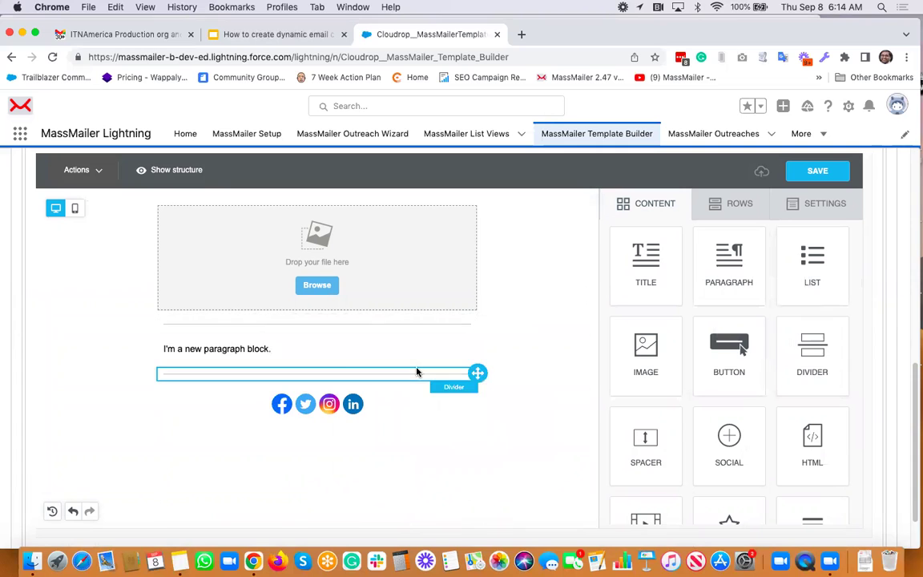
# - Insert the MassMailer logo from the file manager into the image block, turn off auto width and reduce its width to 30%
pyautogui.click(331, 285)
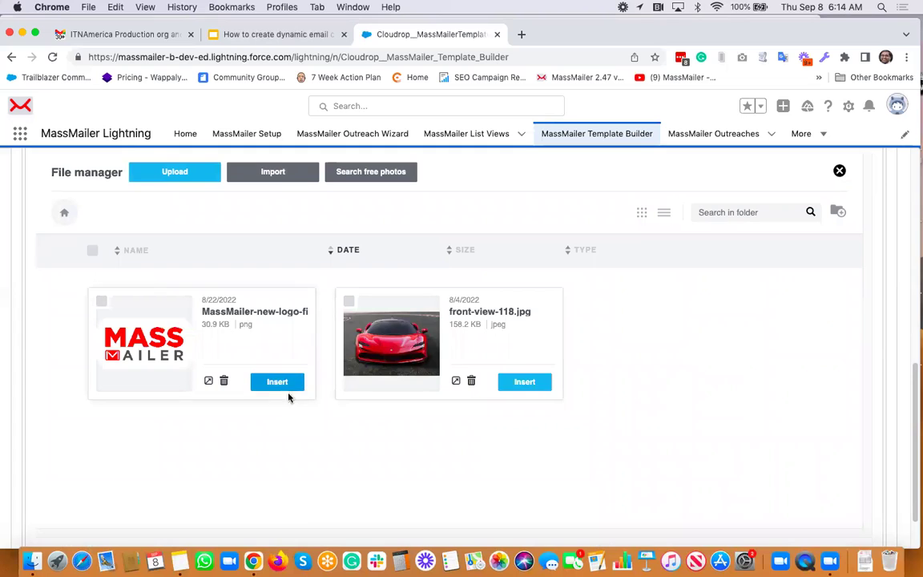
pyautogui.click(288, 385)
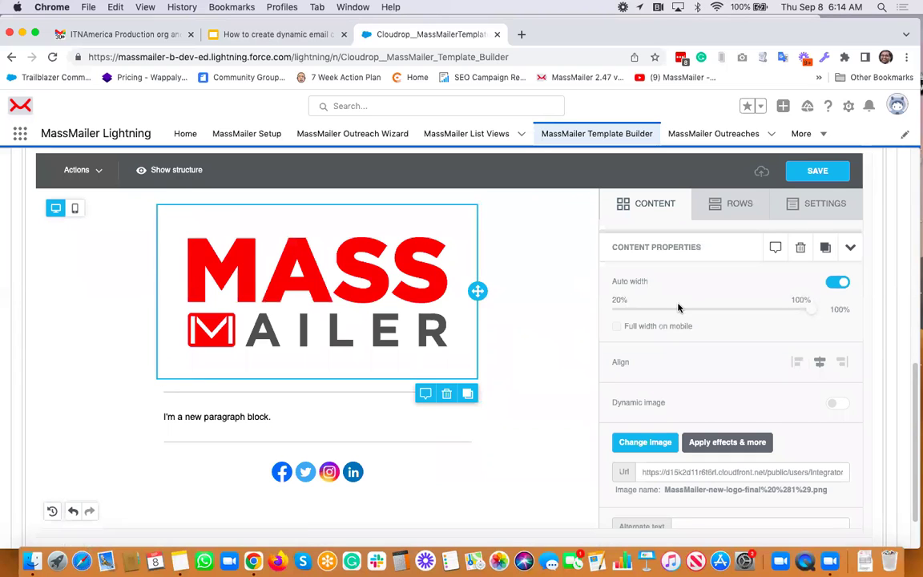
pyautogui.click(836, 283)
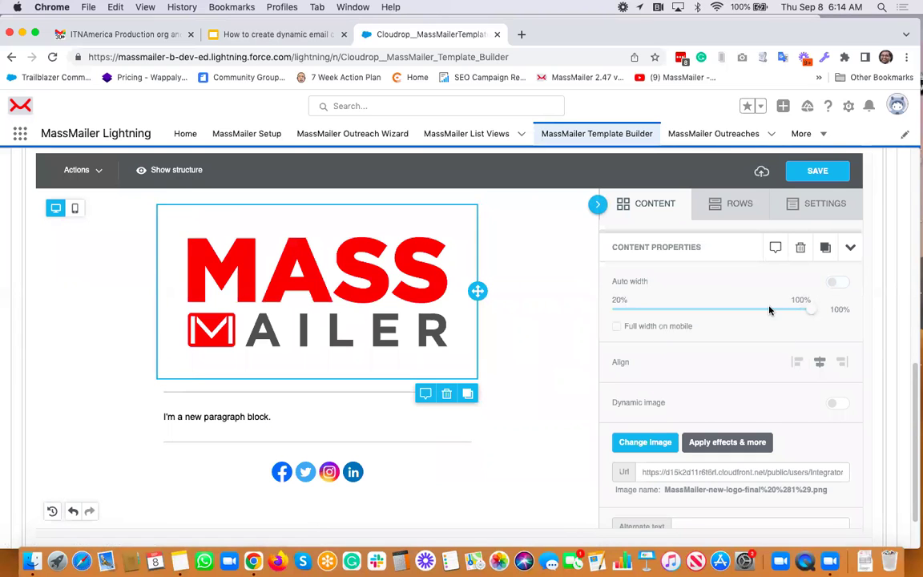
pyautogui.moveTo(811, 309); pyautogui.dragTo(773, 309)
pyautogui.moveTo(702, 307); pyautogui.dragTo(642, 311)
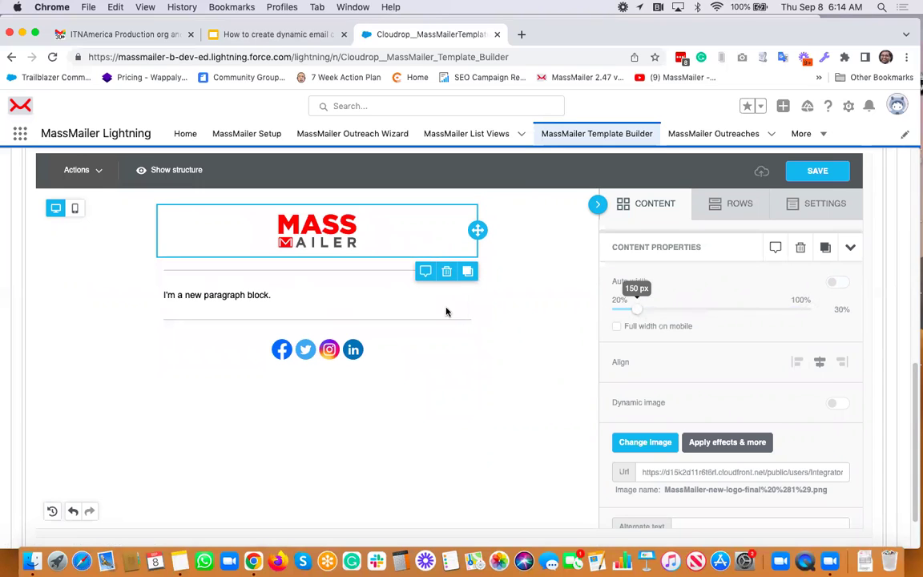
# - Replace the paragraph block's placeholder text with "this is a toggle section. display only for lead status open...."
pyautogui.click(343, 304)
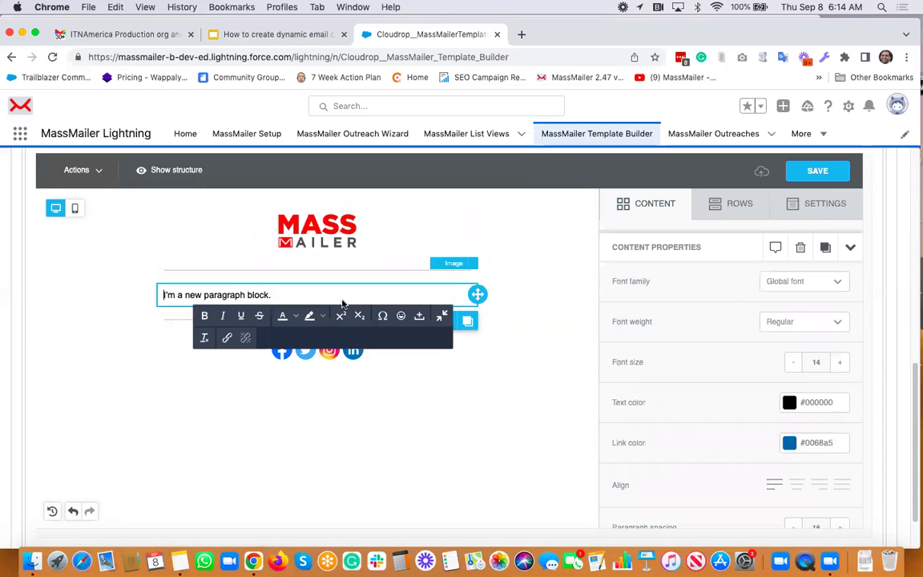
pyautogui.click(469, 396)
pyautogui.tripleClick(293, 292)
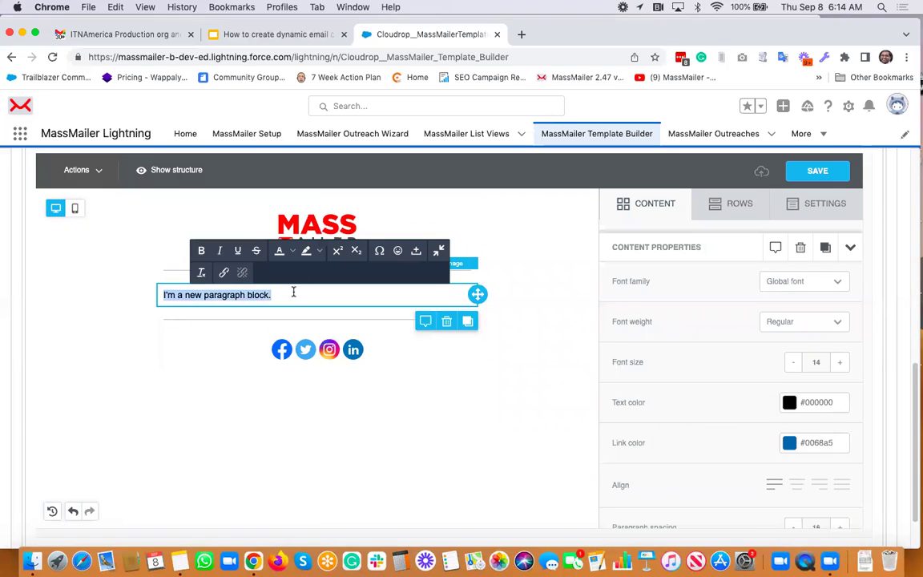
pyautogui.write('{')
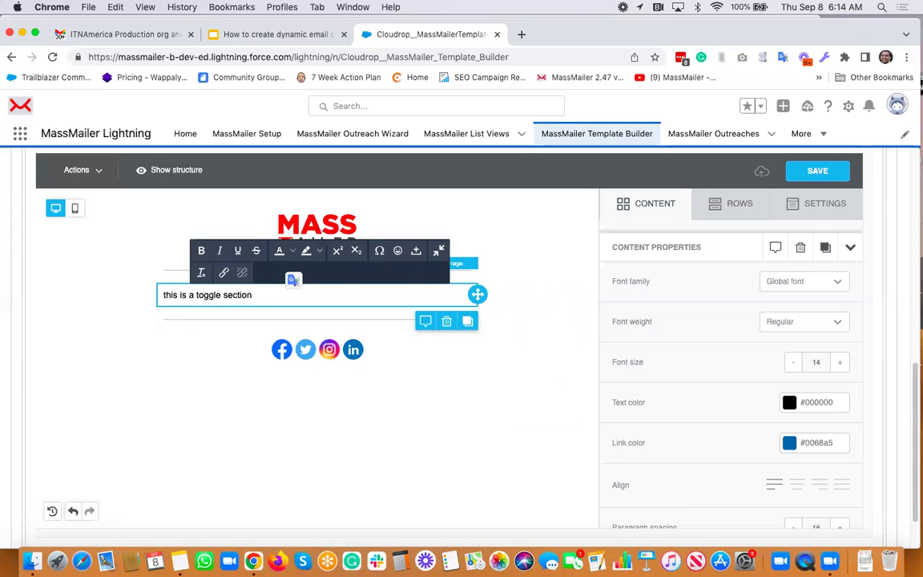
pyautogui.write('.')
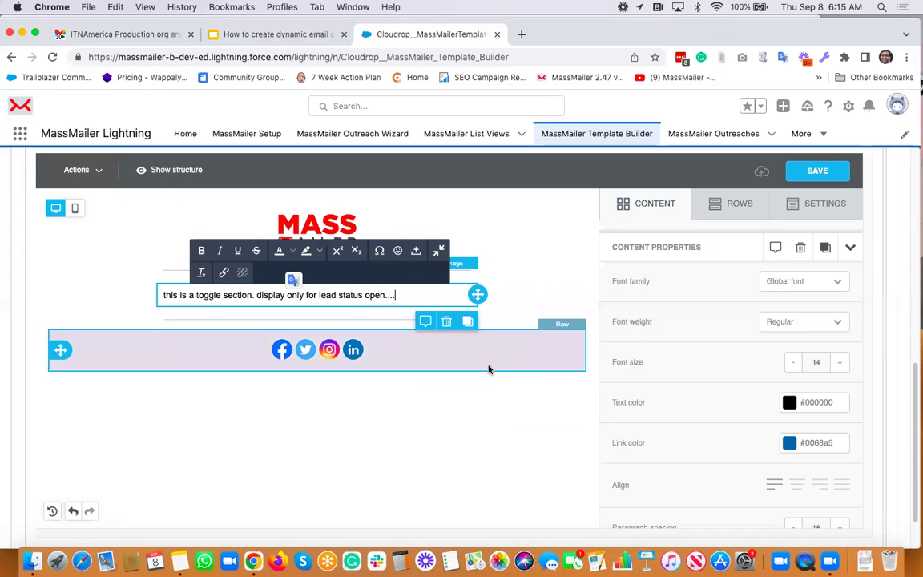
# - Apply the "lead open display condition" from the Lead conditions to the row containing the toggle section paragraph
pyautogui.click(489, 369)
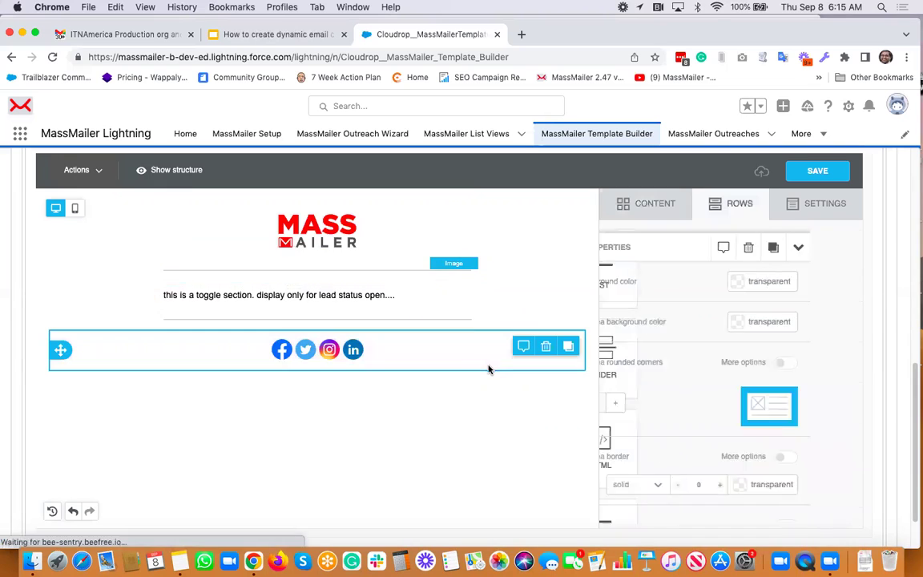
pyautogui.click(561, 299)
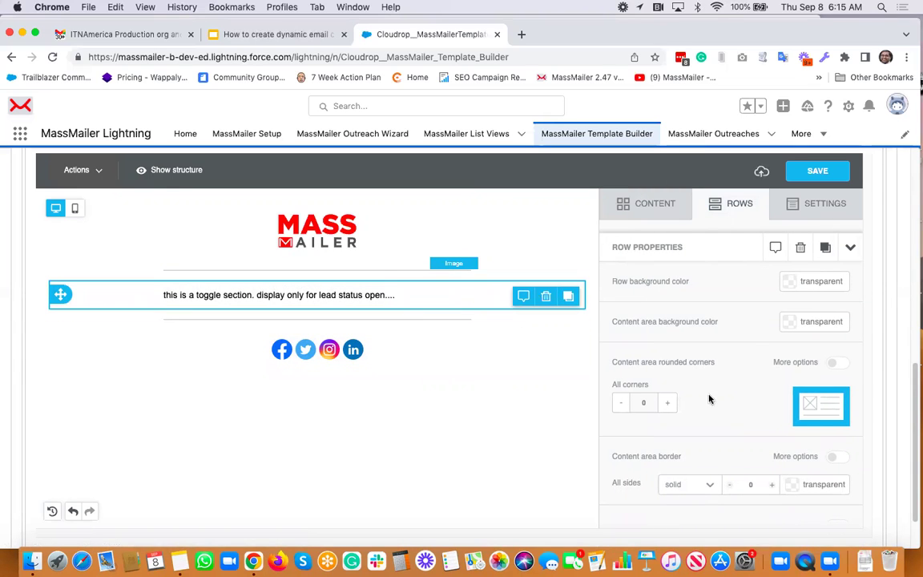
pyautogui.scroll(-5, 749, 398)
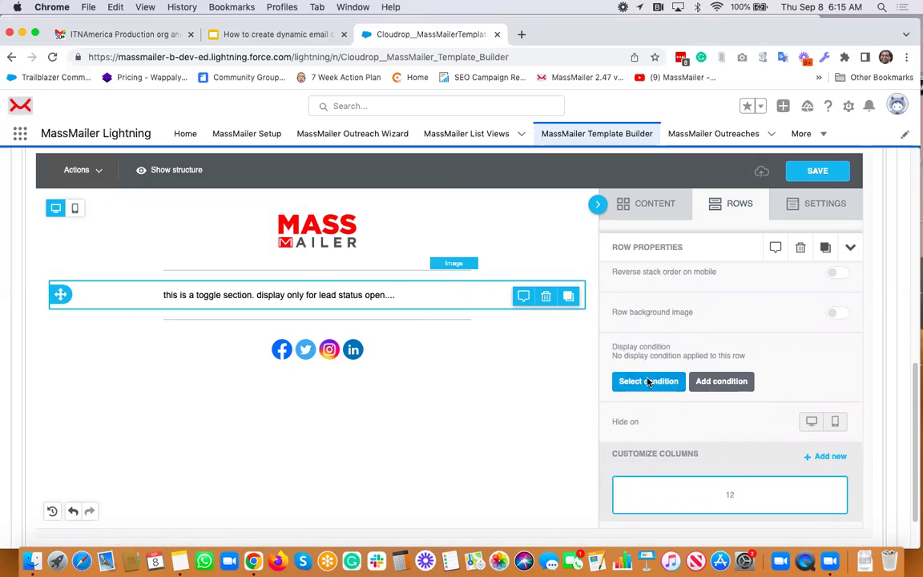
pyautogui.click(648, 382)
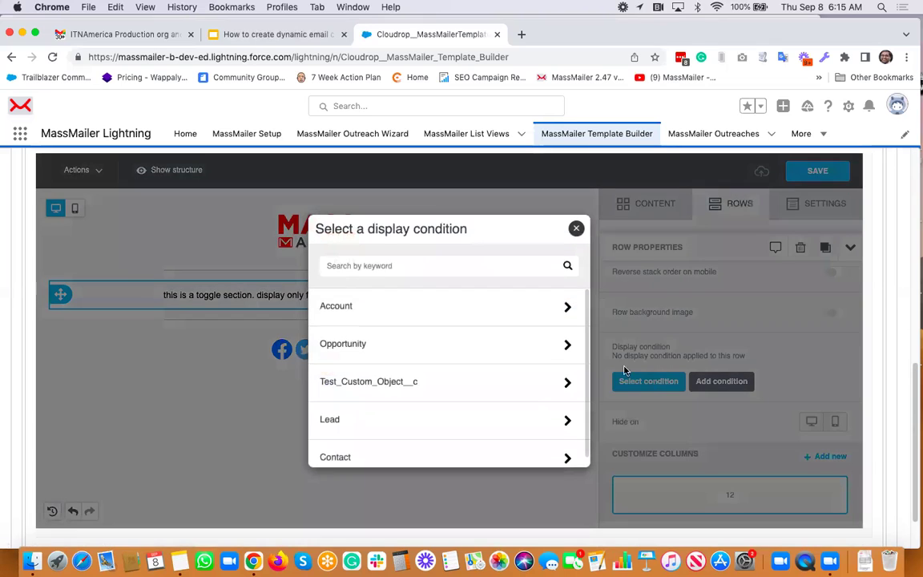
pyautogui.click(472, 413)
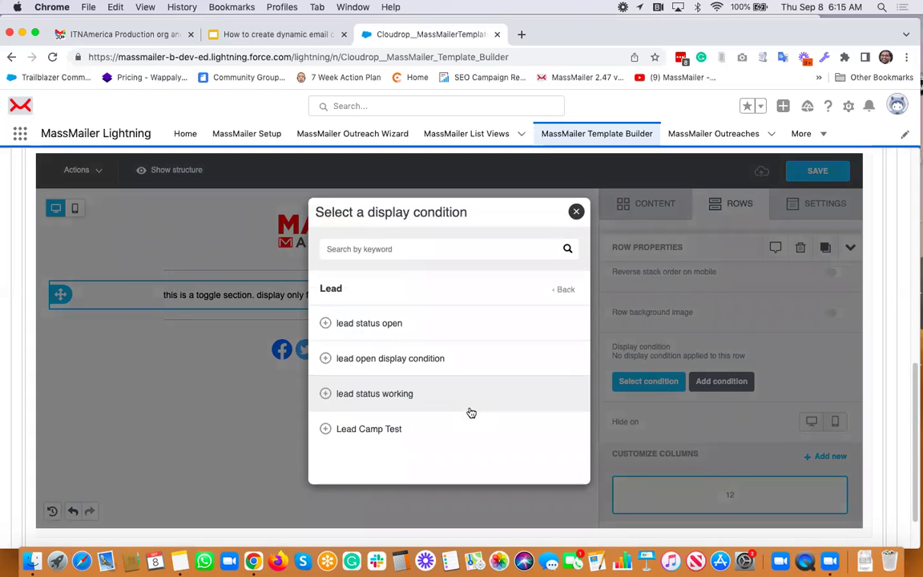
pyautogui.click(403, 363)
pyautogui.scroll(-1, 701, 468)
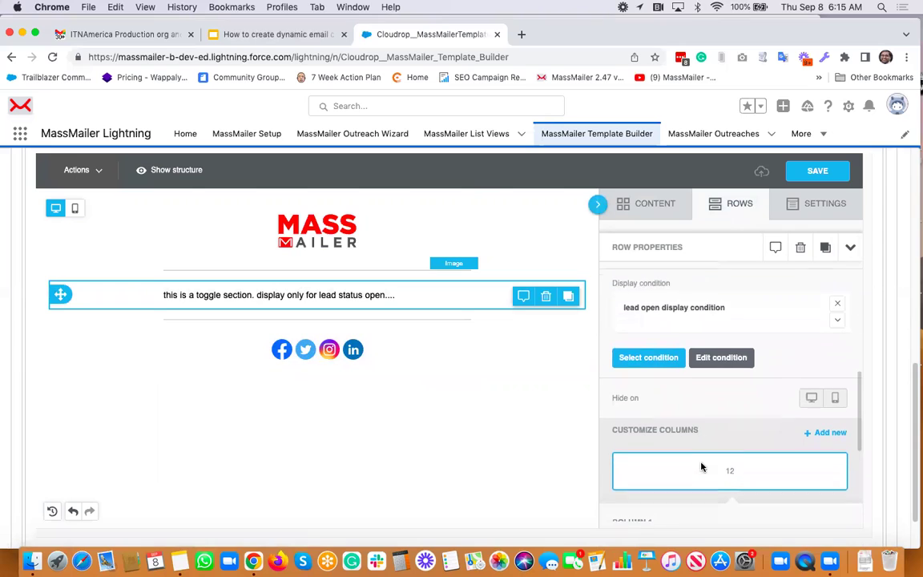
pyautogui.scroll(1, 728, 396)
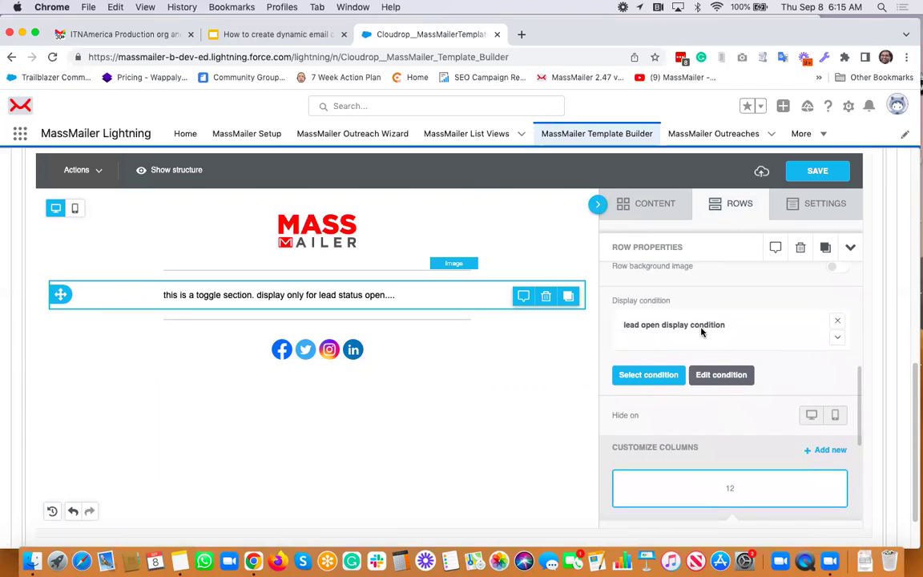
pyautogui.scroll(1, 673, 331)
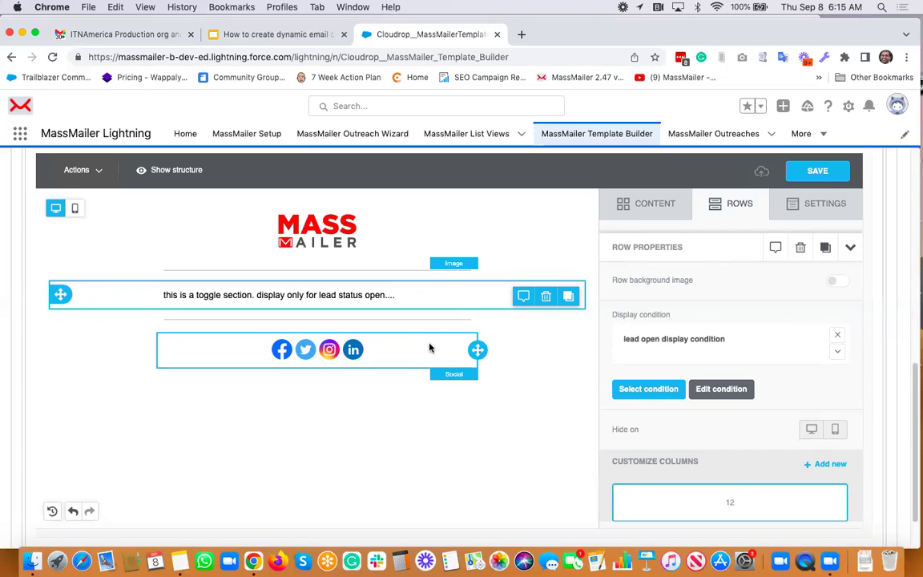
# - Save the email draft in the editor and save the template to Salesforce
pyautogui.click(811, 172)
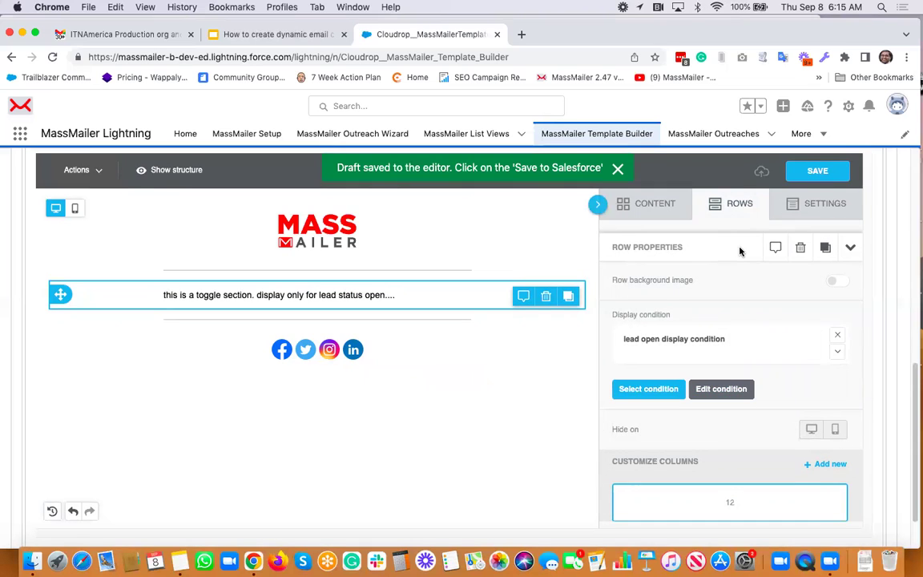
pyautogui.scroll(-2, 740, 251)
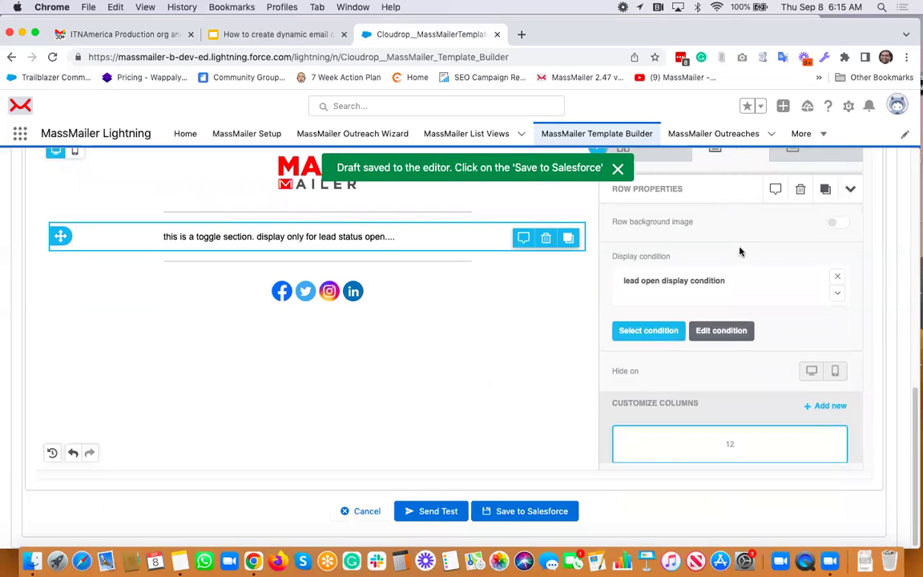
pyautogui.click(513, 514)
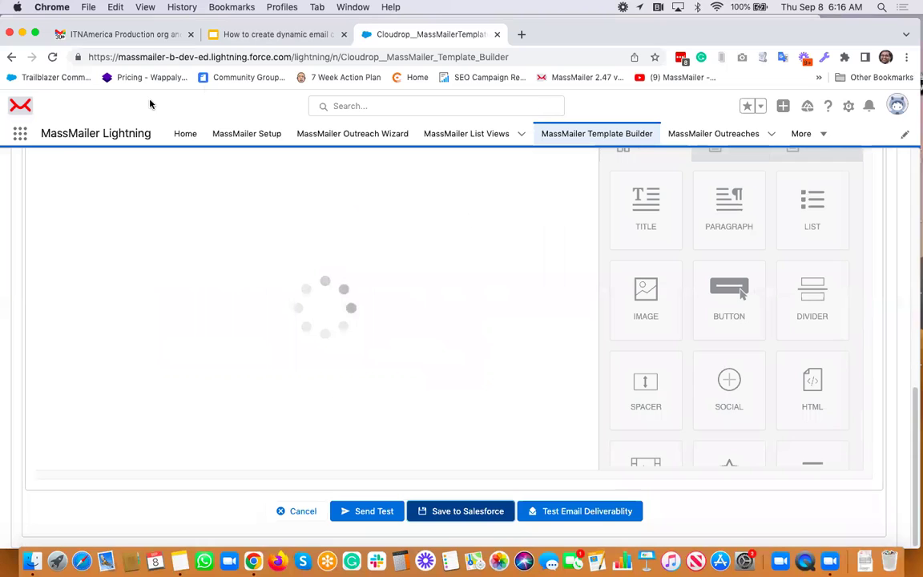
# - Find and switch to the Sales app
pyautogui.click(20, 135)
pyautogui.write('sa')
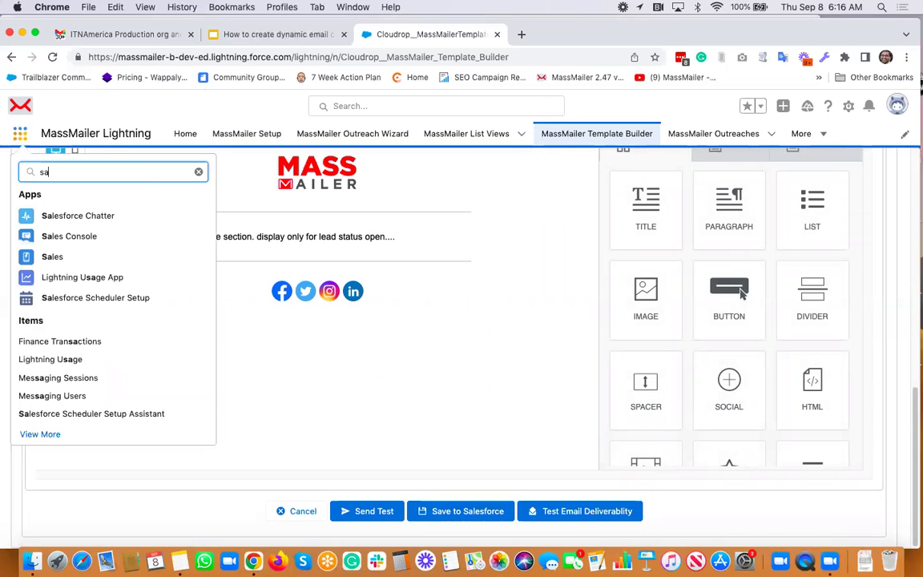
pyautogui.write('les')
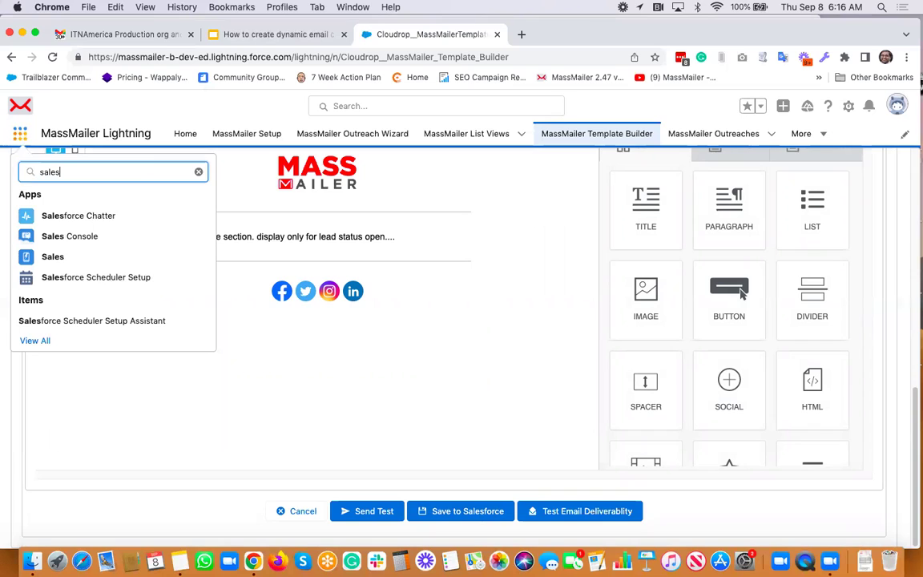
pyautogui.click(59, 257)
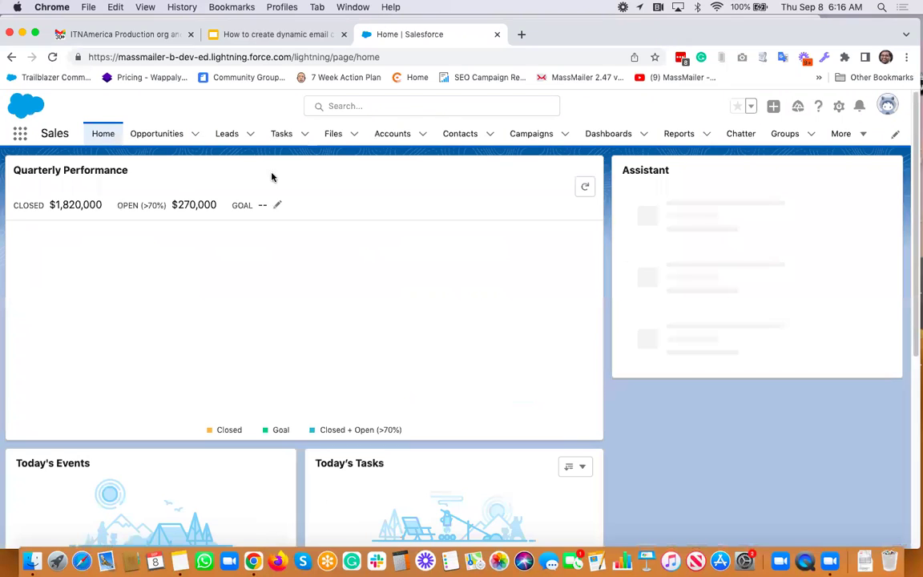
# - Display the Leads list view named after the presenter that holds the test leads
pyautogui.click(226, 133)
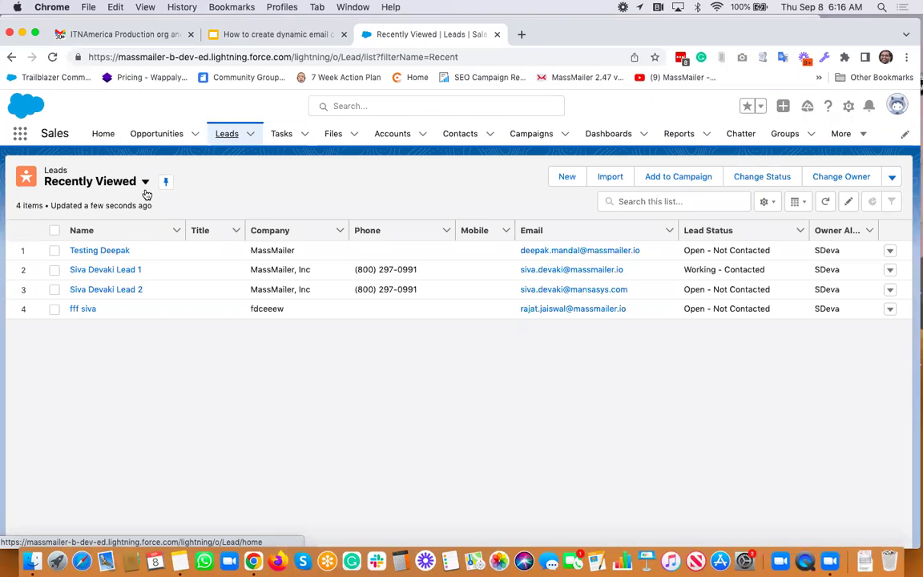
pyautogui.click(145, 182)
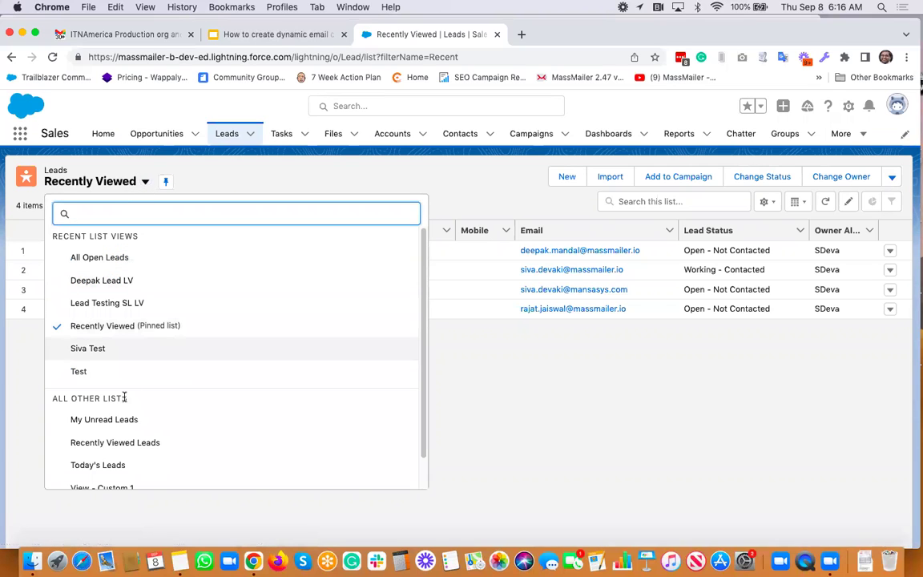
pyautogui.click(90, 350)
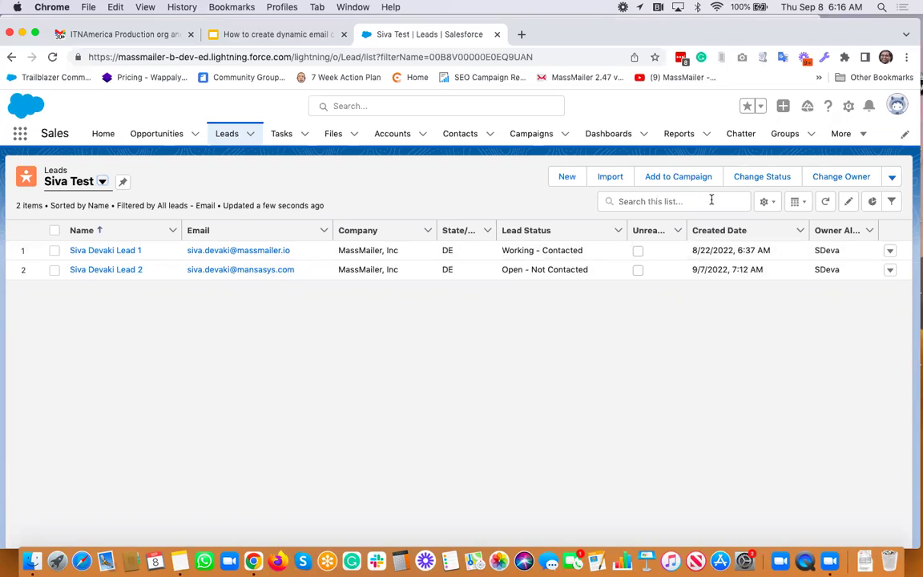
# - Start a MassMailer send for the listed leads and advance to the email template stage with the default campaign and audience settings
pyautogui.click(892, 177)
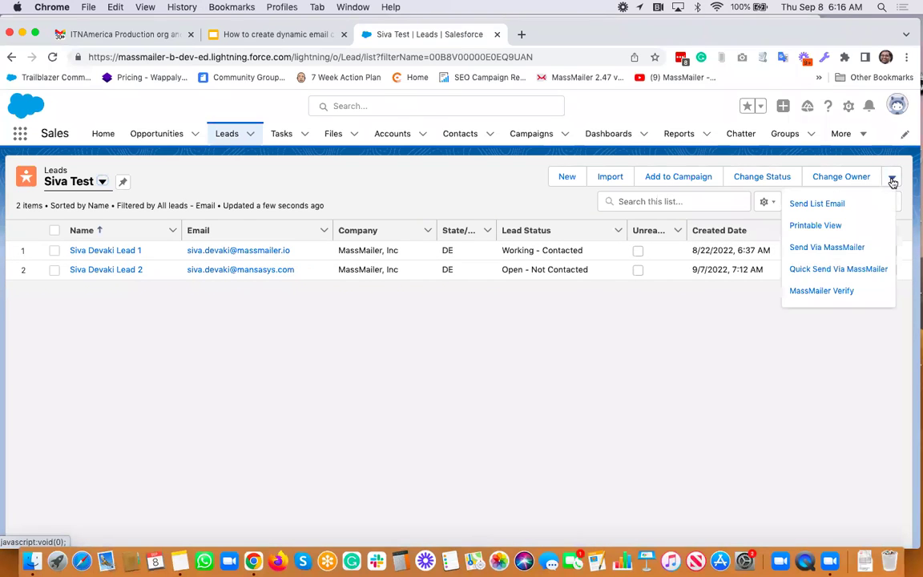
pyautogui.click(822, 250)
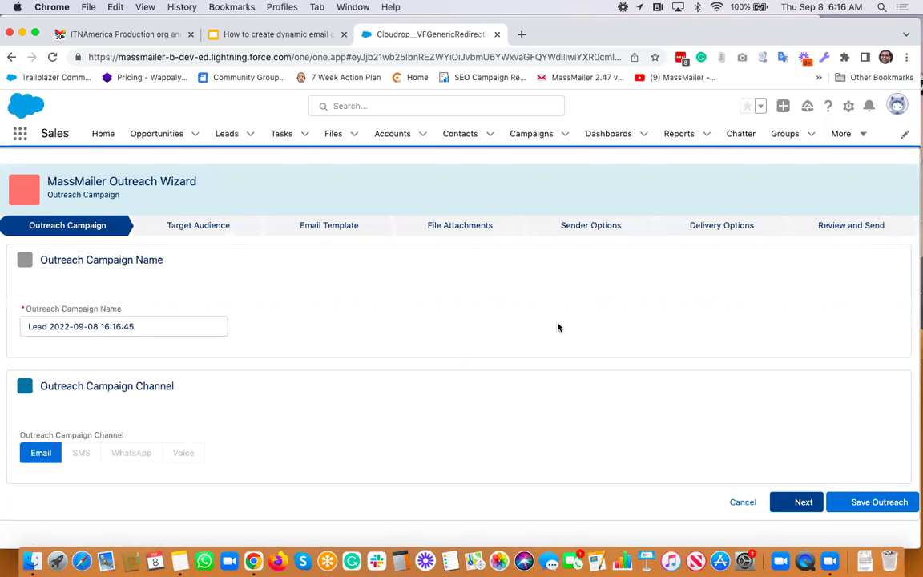
pyautogui.click(800, 502)
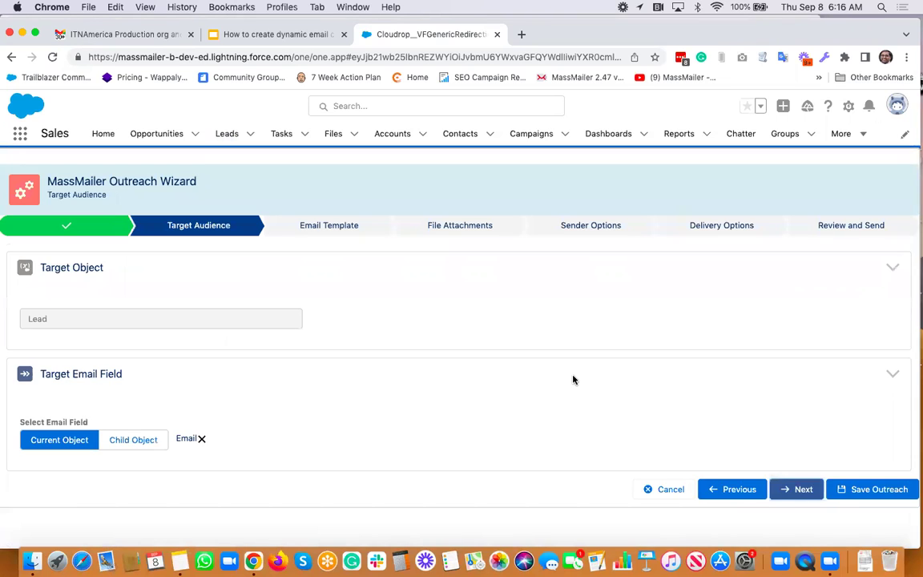
pyautogui.scroll(-4, 573, 380)
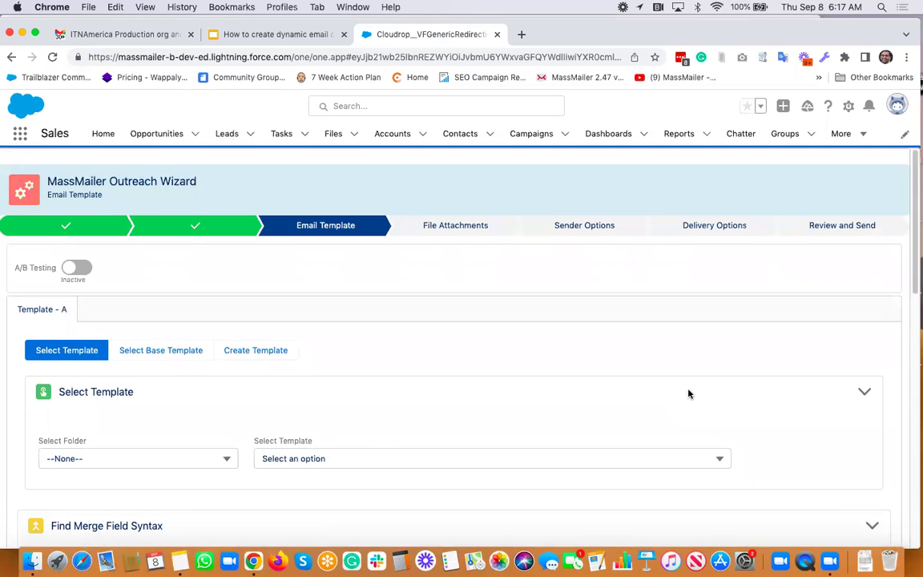
# - Choose the MassMailer folder for the outreach template and open the template list for filtering
pyautogui.scroll(-2, 688, 393)
pyautogui.click(181, 410)
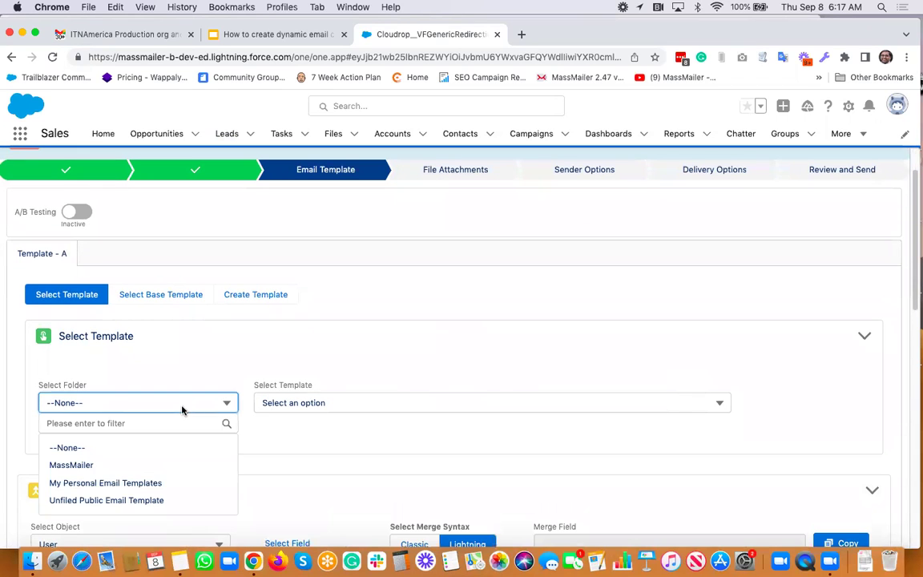
pyautogui.click(97, 466)
pyautogui.scroll(-3, 401, 336)
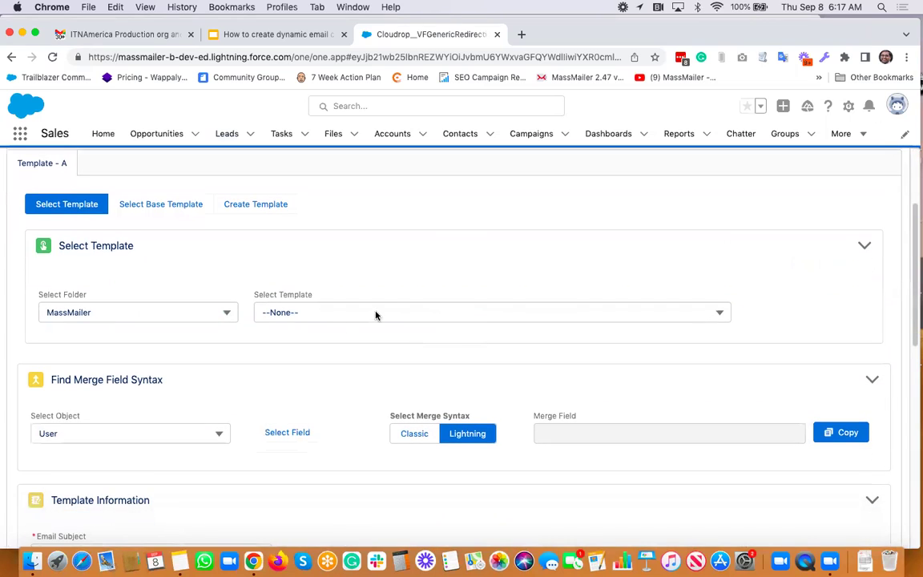
pyautogui.click(376, 313)
pyautogui.click(360, 333)
pyautogui.write('today')
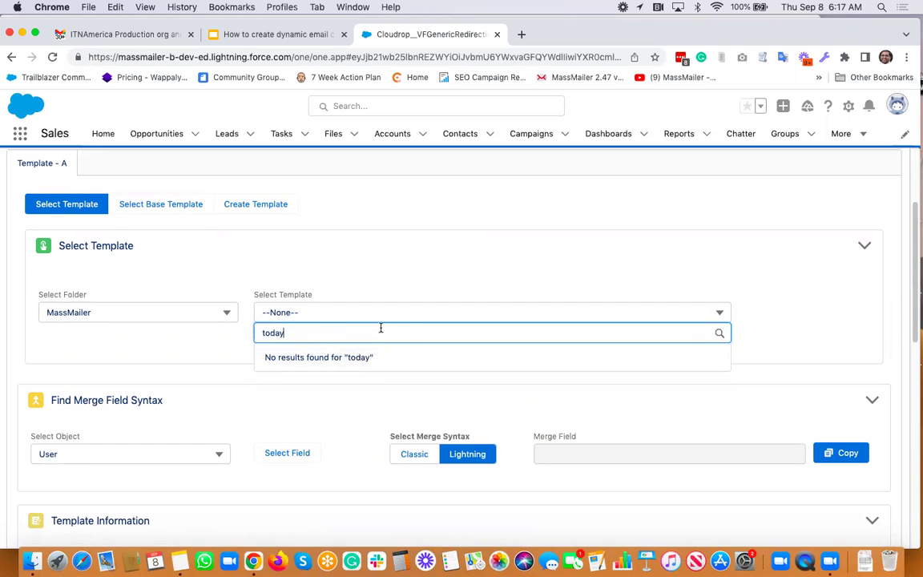
pyautogui.click(405, 319)
pyautogui.click(353, 319)
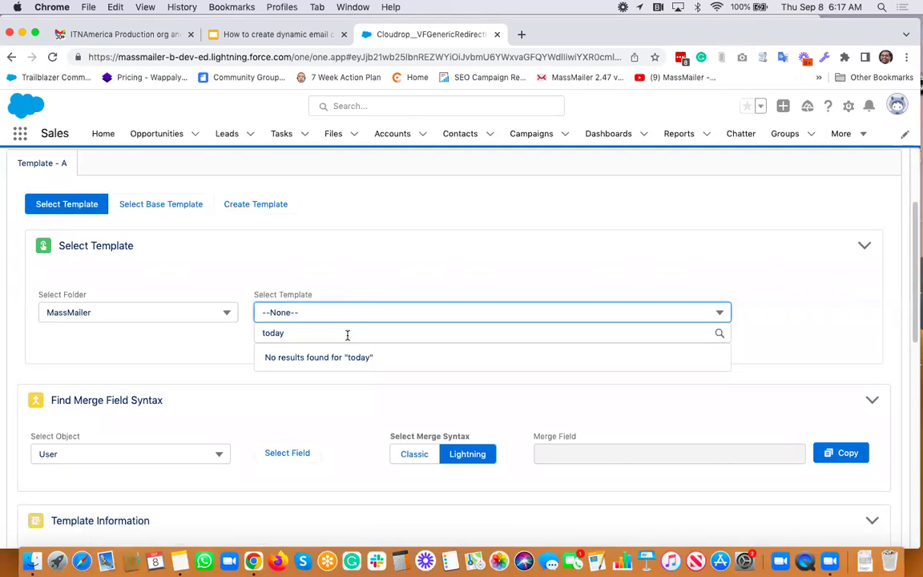
pyautogui.press('BackSpace')
pyautogui.press('BackSpace')
pyautogui.press('BackSpace')
pyautogui.press('BackSpace')
pyautogui.press('BackSpace')
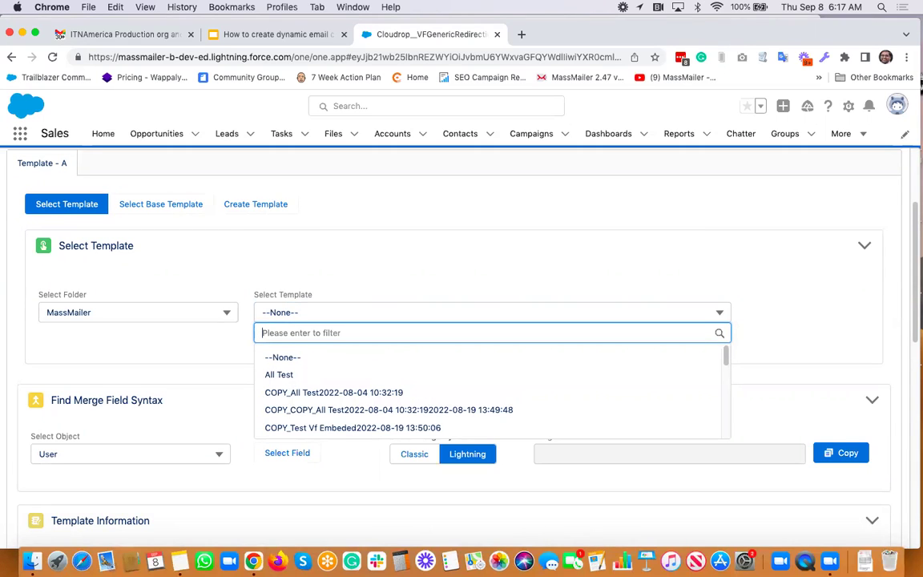
# - Filter the templates by "dyna", choose "dynamic content demo 2" and advance to the file attachments stage
pyautogui.write('dyna')
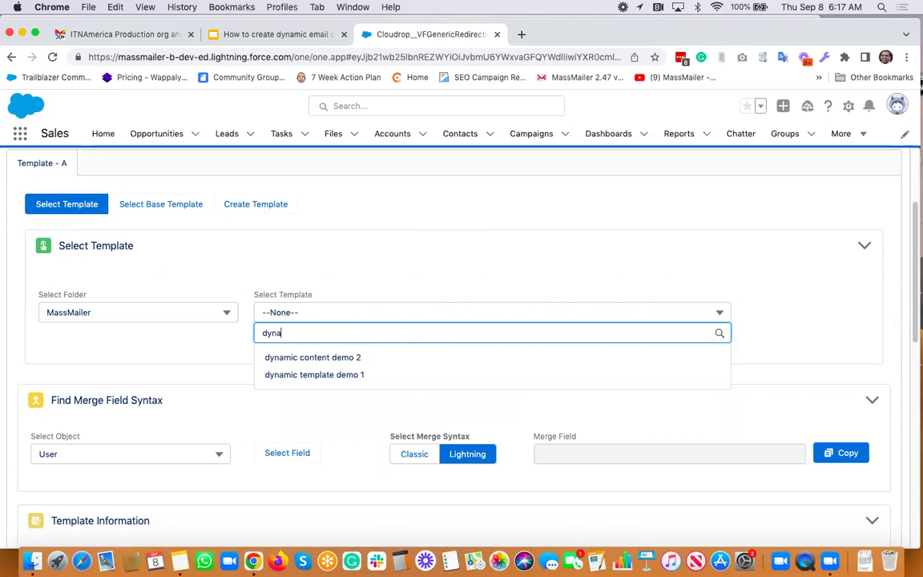
pyautogui.click(335, 356)
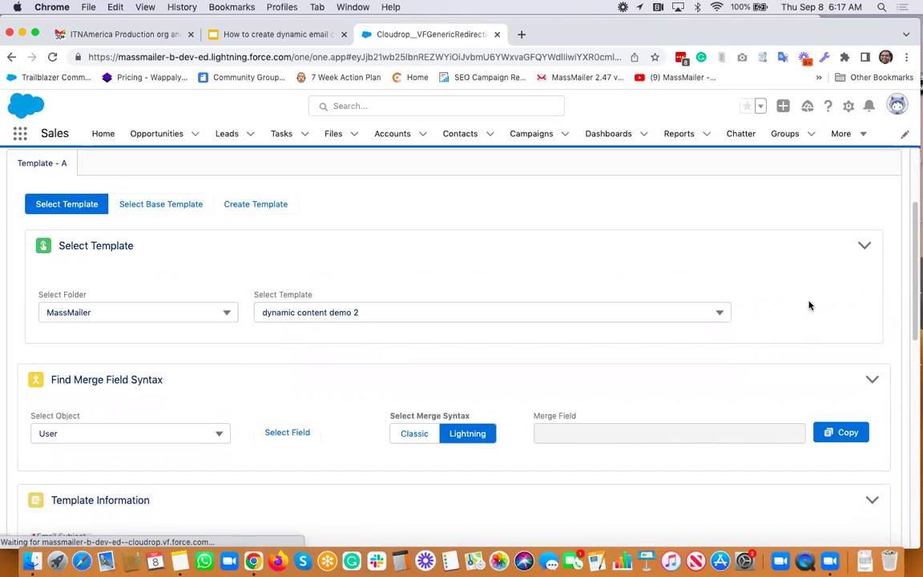
pyautogui.scroll(-7, 810, 305)
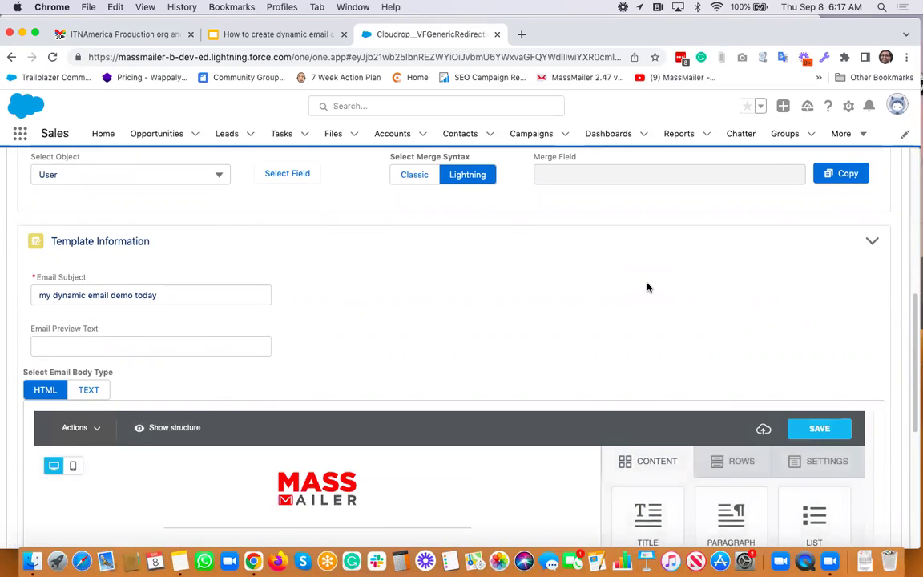
pyautogui.scroll(-3, 648, 287)
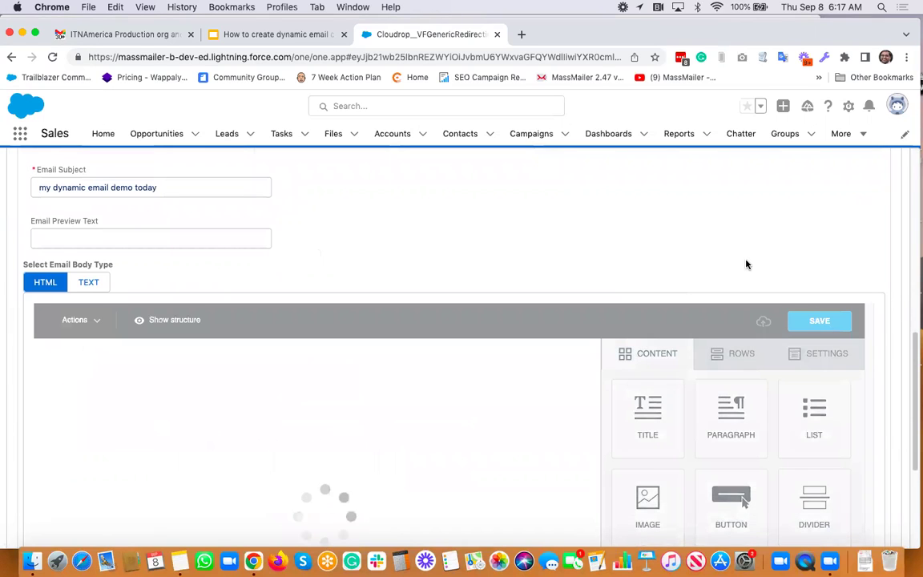
pyautogui.scroll(-5, 746, 264)
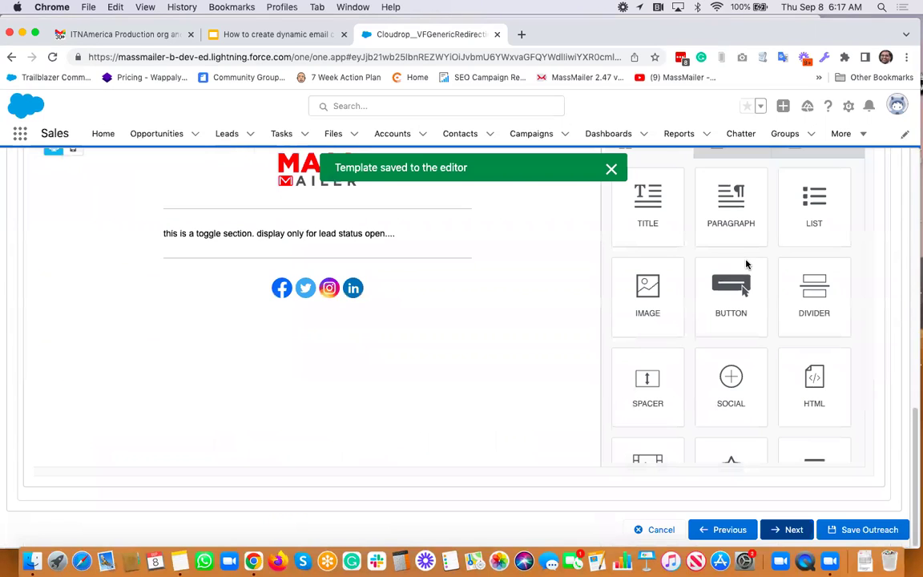
pyautogui.click(790, 530)
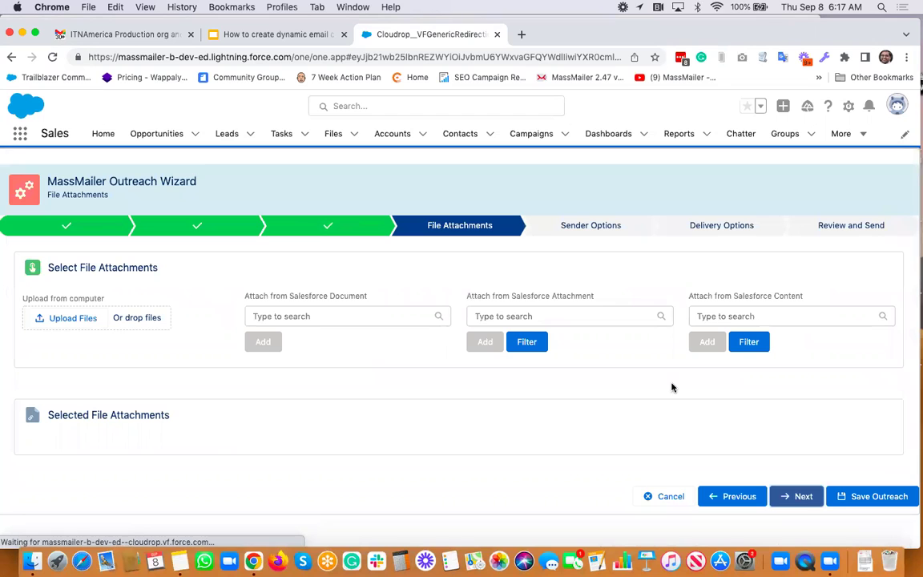
# - Proceed to the sender options without attaching files and turn off the CC Email option
pyautogui.click(796, 496)
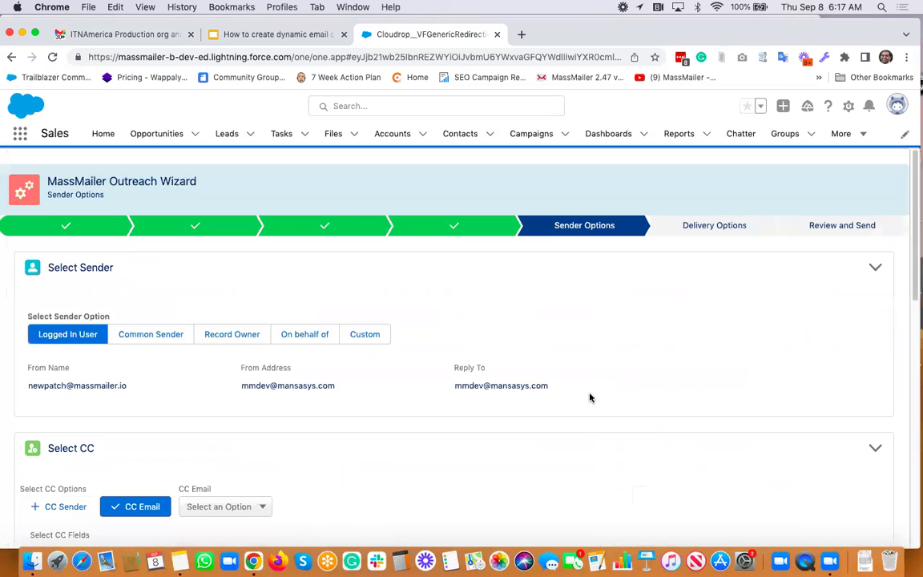
pyautogui.scroll(-2, 591, 397)
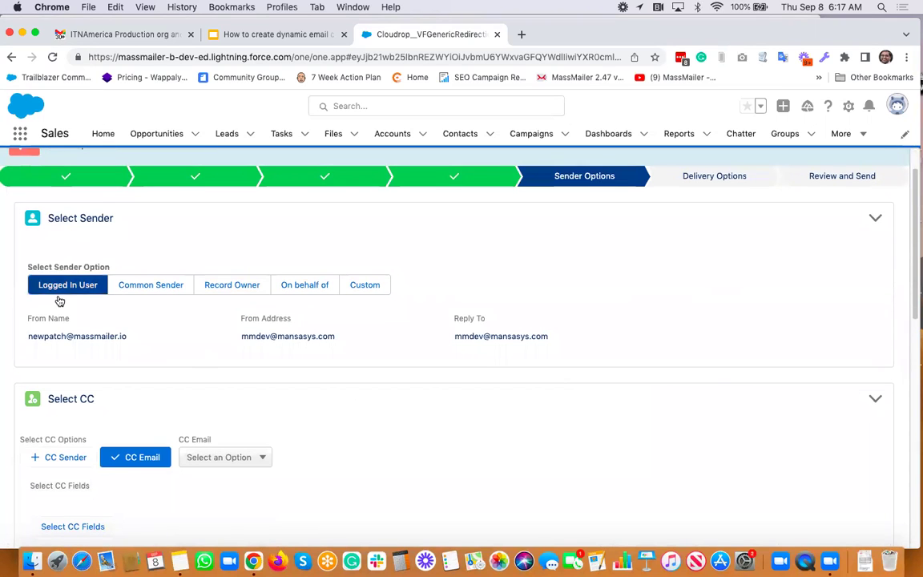
pyautogui.scroll(-3, 268, 369)
pyautogui.click(148, 353)
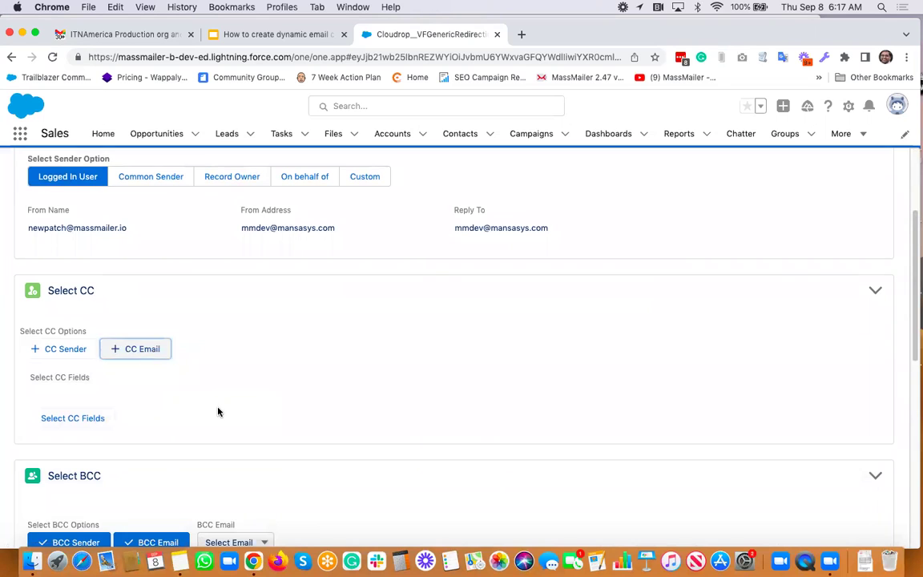
# - Turn off the BCC Email and BCC Sender options and advance to the delivery options stage
pyautogui.scroll(-2, 209, 412)
pyautogui.click(153, 452)
pyautogui.click(92, 453)
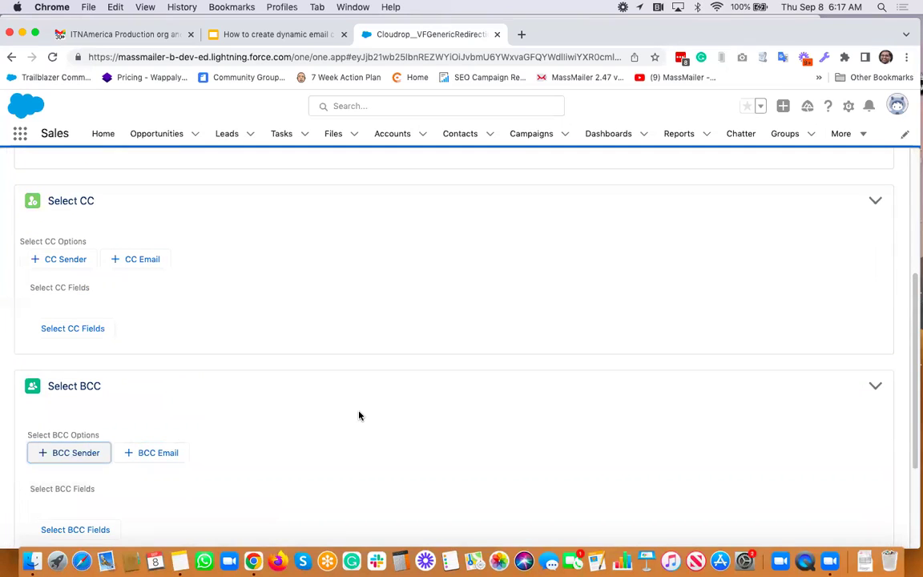
pyautogui.scroll(-1, 359, 415)
pyautogui.scroll(-3, 359, 415)
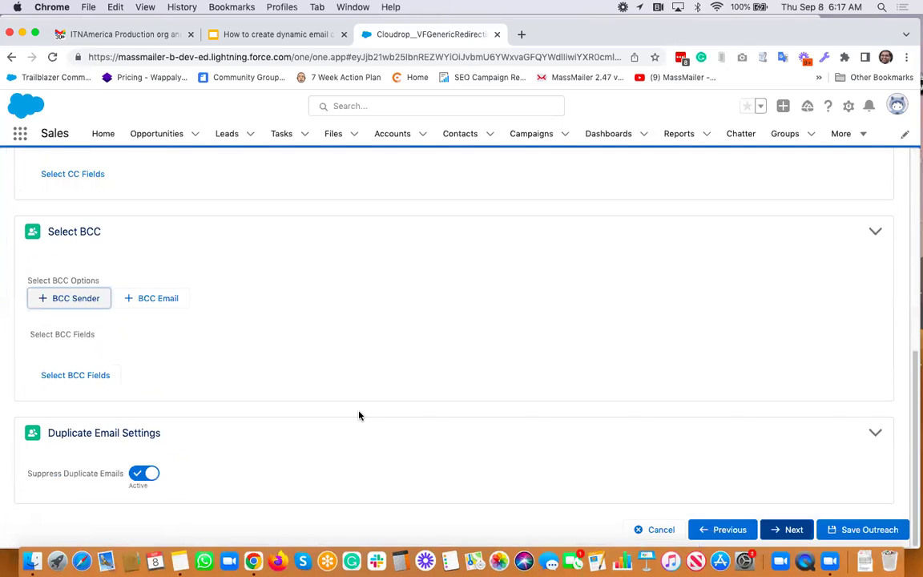
pyautogui.click(794, 531)
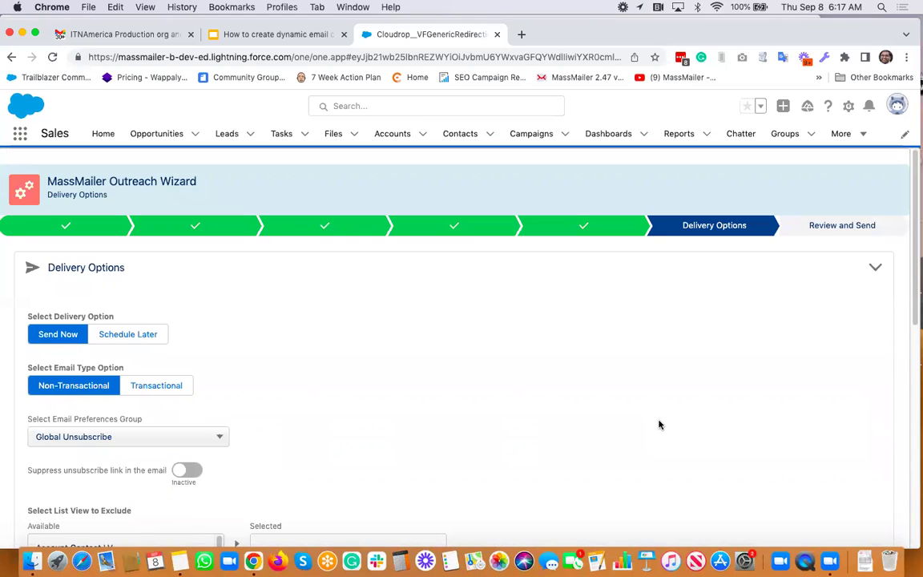
# - Keep the Send Now, Non-Transactional and Global Unsubscribe delivery settings and advance to the review stage
pyautogui.scroll(-1, 658, 425)
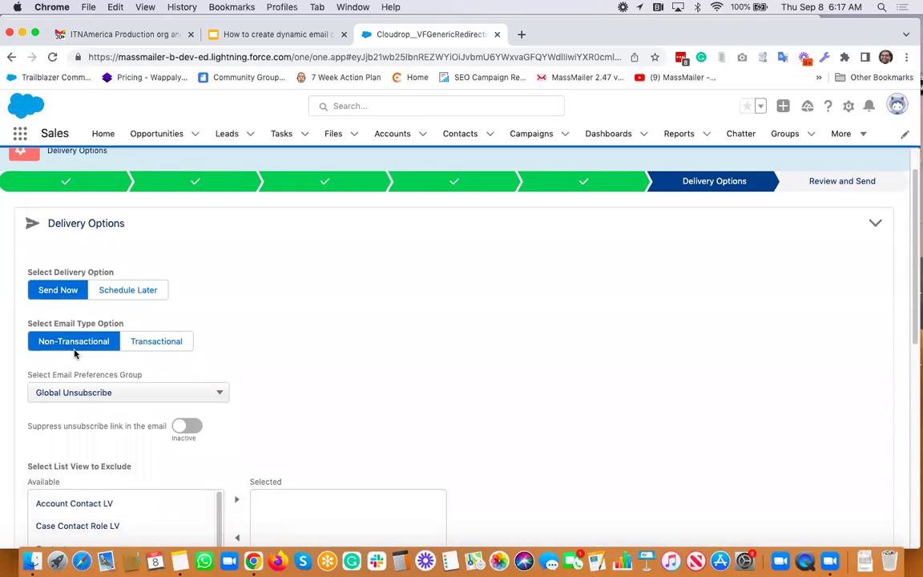
pyautogui.scroll(-9, 365, 334)
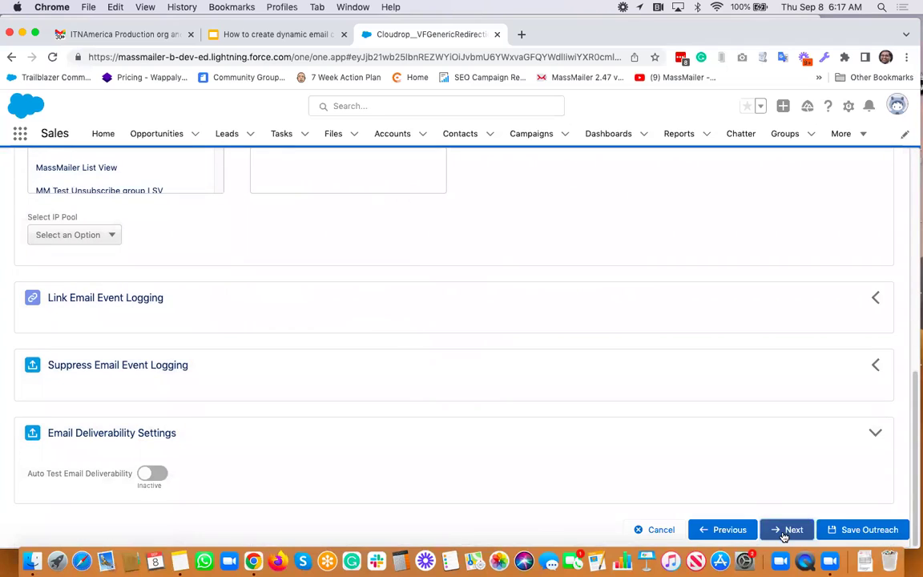
pyautogui.click(784, 530)
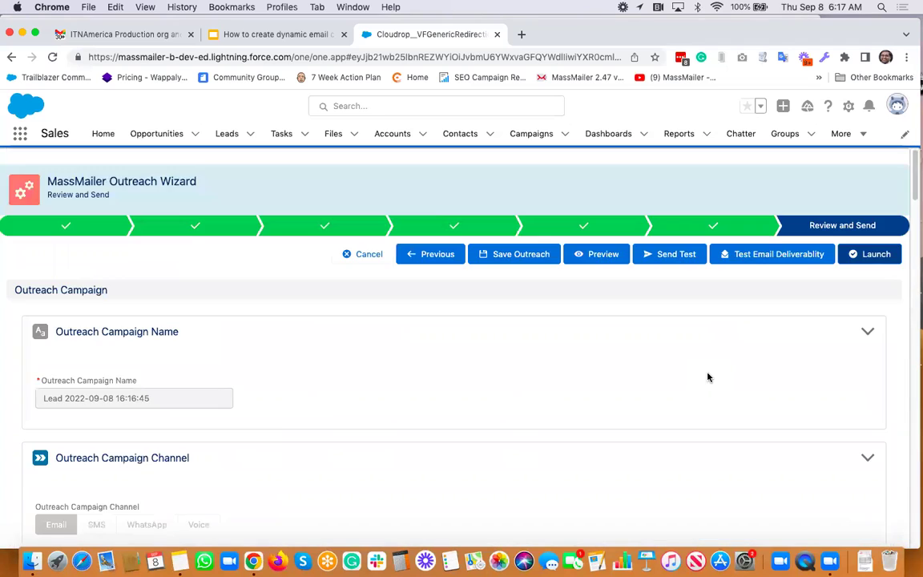
# - Review the outreach campaign and target audience summary, launch the outreach and confirm sending it to the selected audience
pyautogui.scroll(-10, 707, 377)
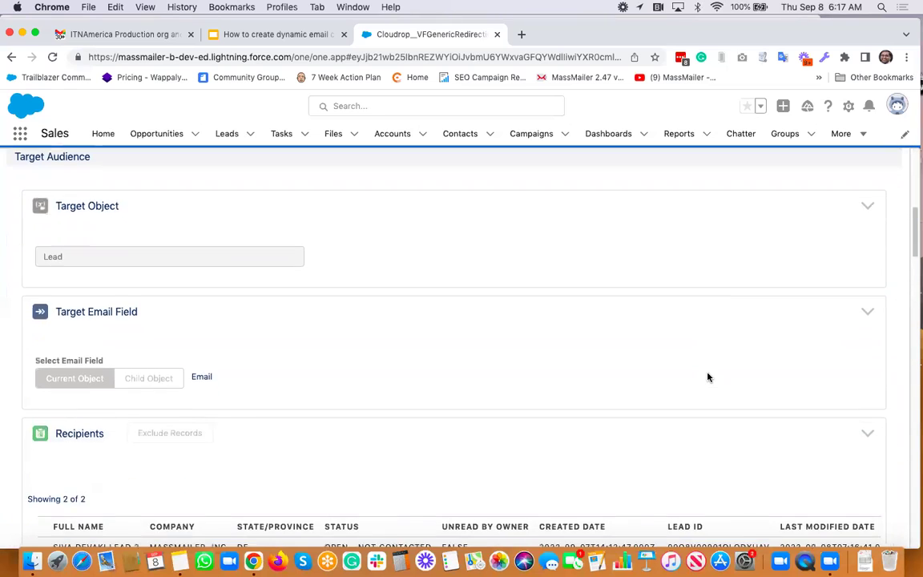
pyautogui.scroll(10, 708, 377)
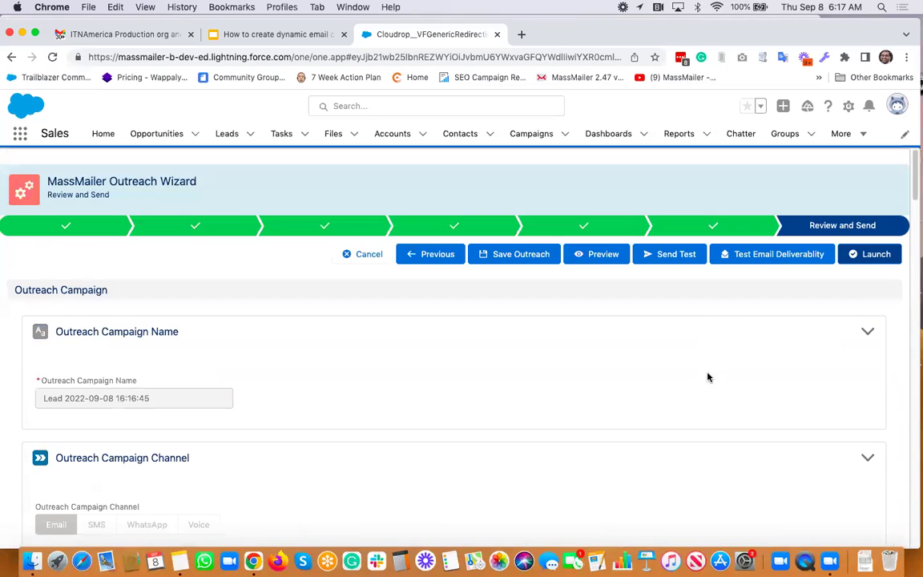
pyautogui.click(877, 255)
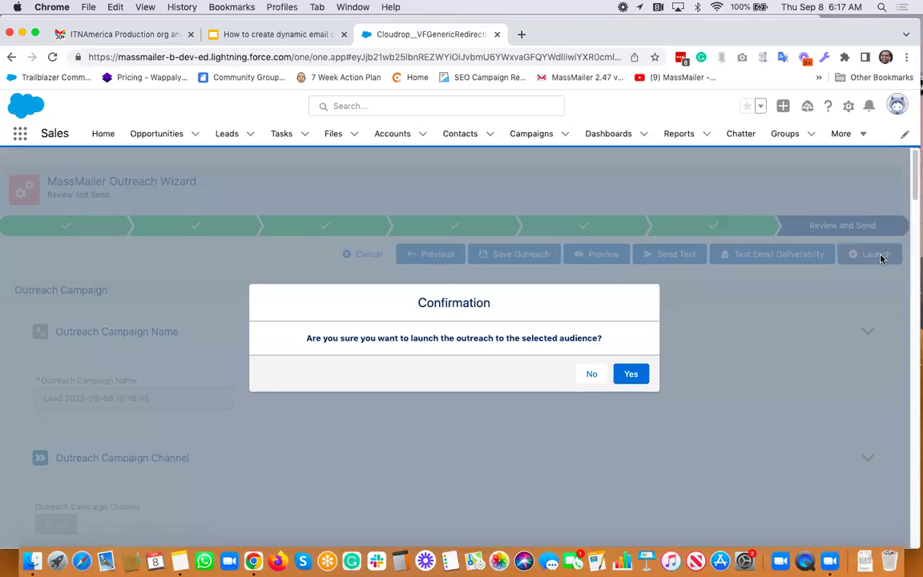
pyautogui.click(631, 374)
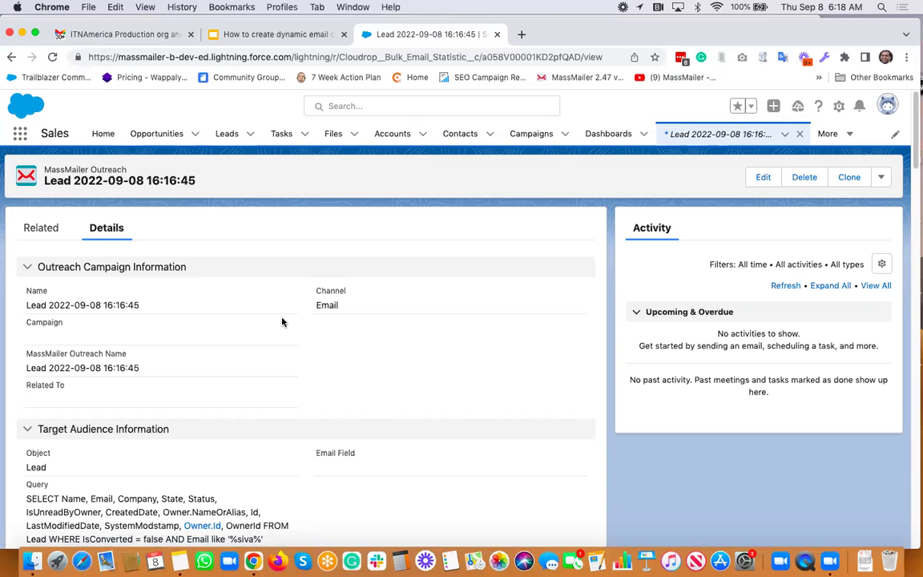
# - Reload the outreach record and examine the delivery counts in its real-time statistics
pyautogui.scroll(-15, 282, 322)
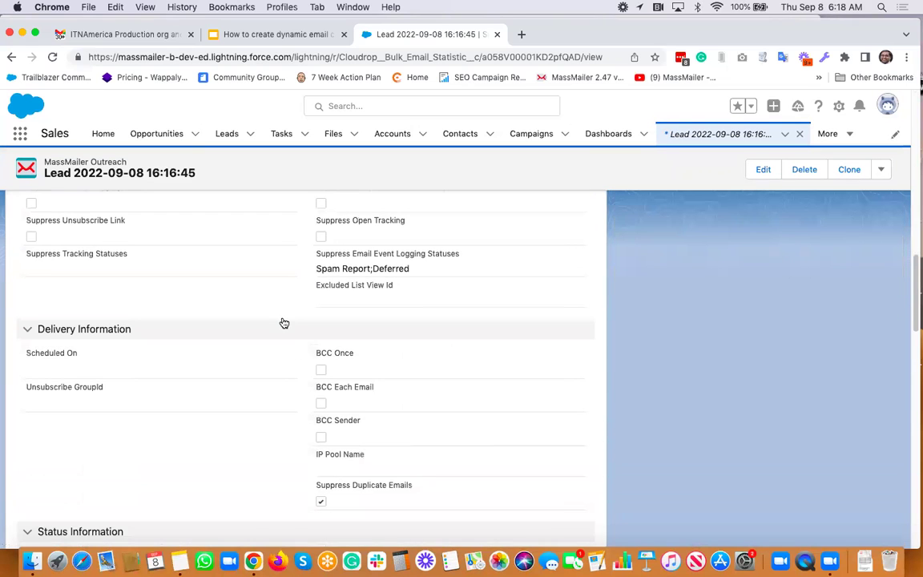
pyautogui.scroll(-10, 282, 322)
pyautogui.click(53, 57)
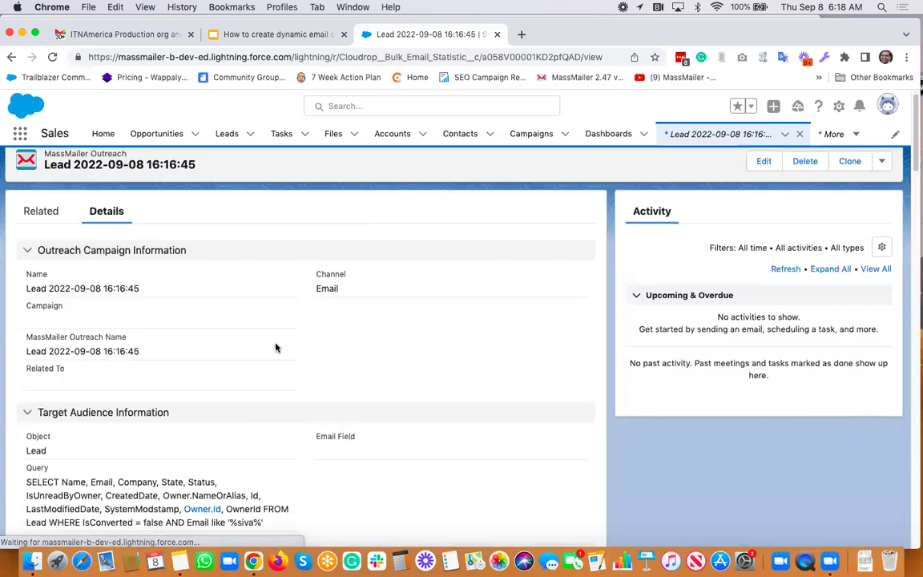
pyautogui.scroll(-20, 275, 348)
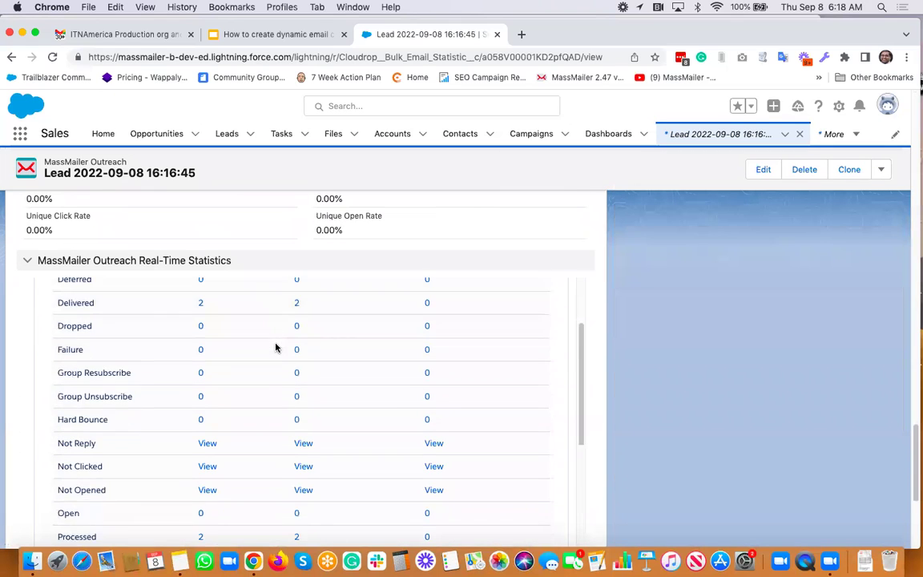
pyautogui.scroll(3, 275, 348)
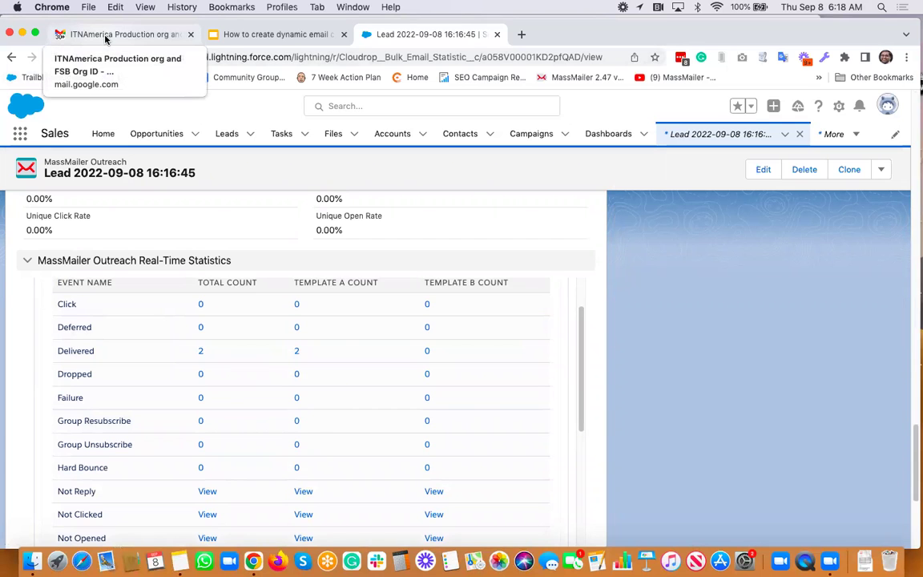
# - Switch to Gmail and open the "my dynamic email demo today" conversation among the inbox updates
pyautogui.click(100, 36)
pyautogui.click(100, 192)
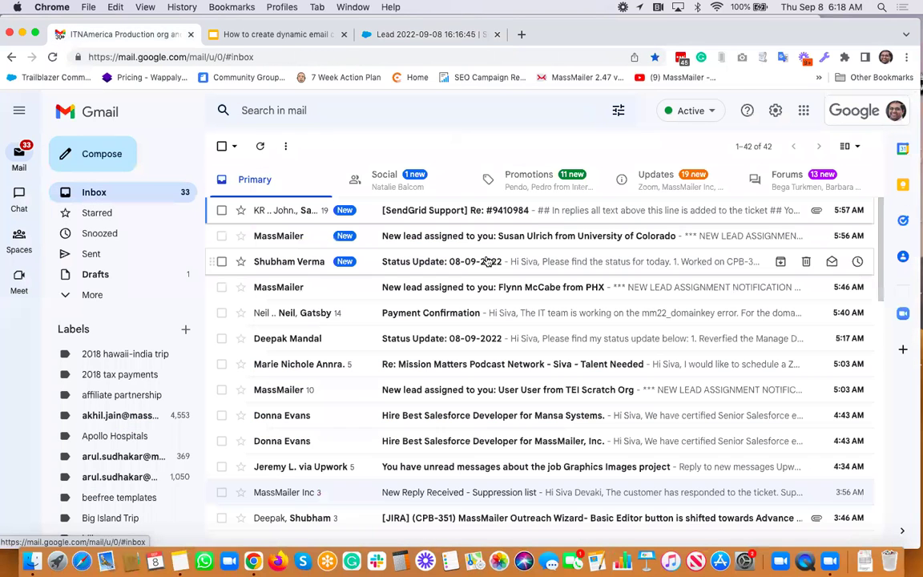
pyautogui.click(672, 181)
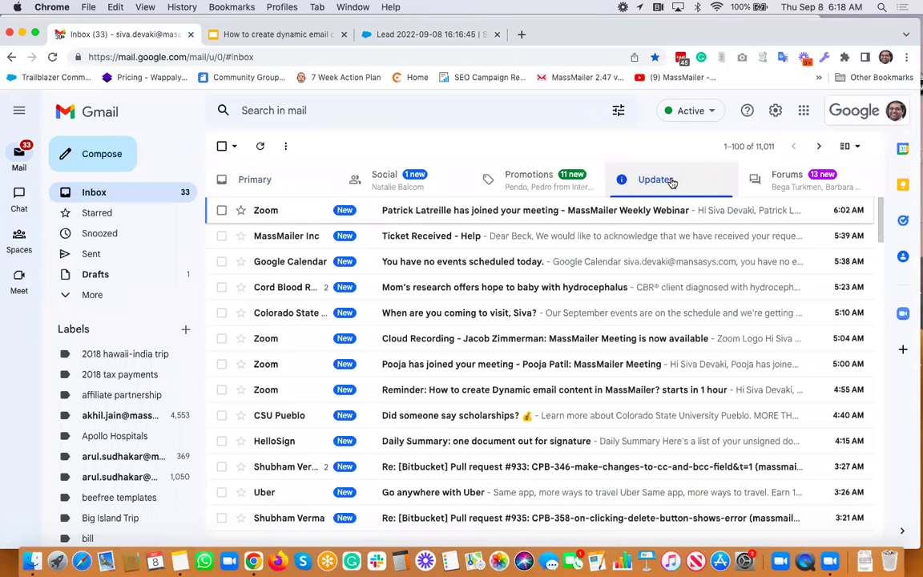
pyautogui.click(497, 212)
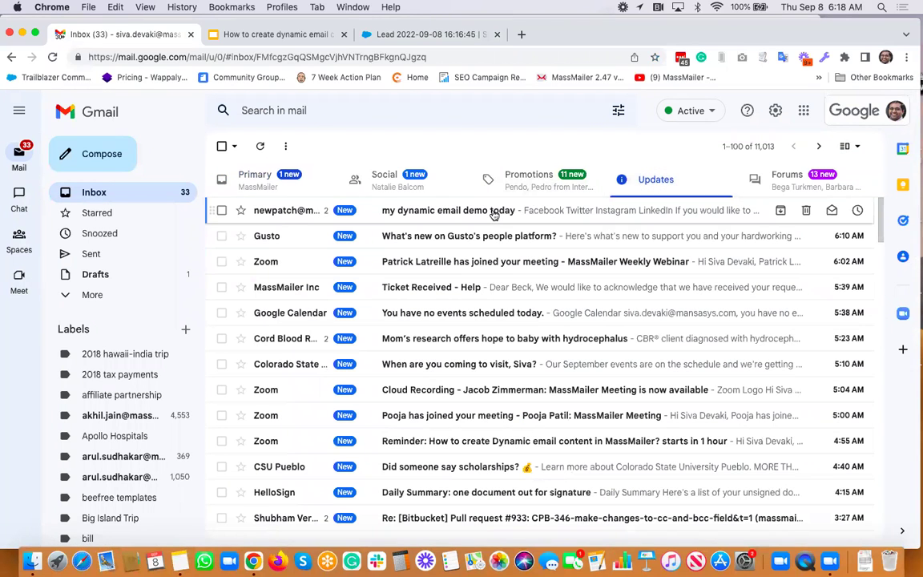
# - Examine the first demo message's content and check its recipient address in the message details
pyautogui.scroll(-5, 401, 286)
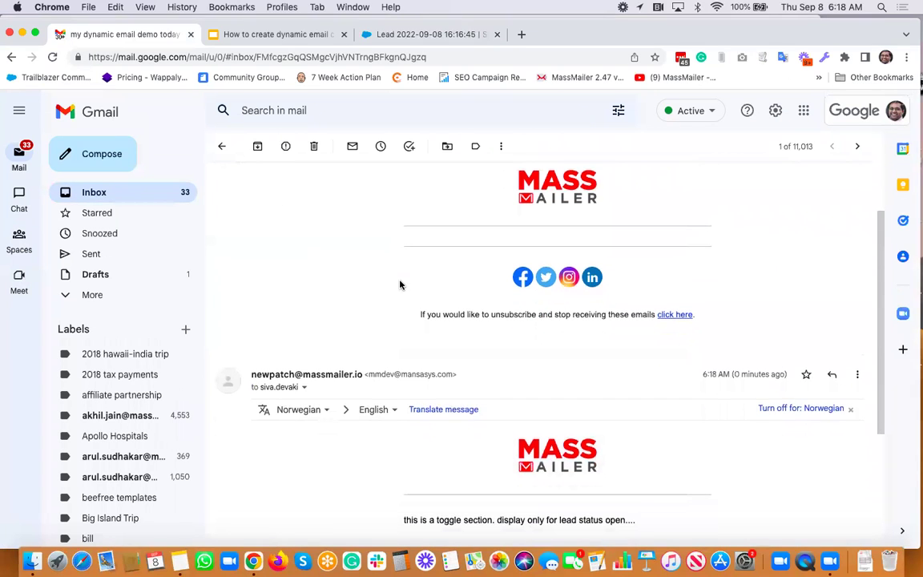
pyautogui.scroll(4, 400, 285)
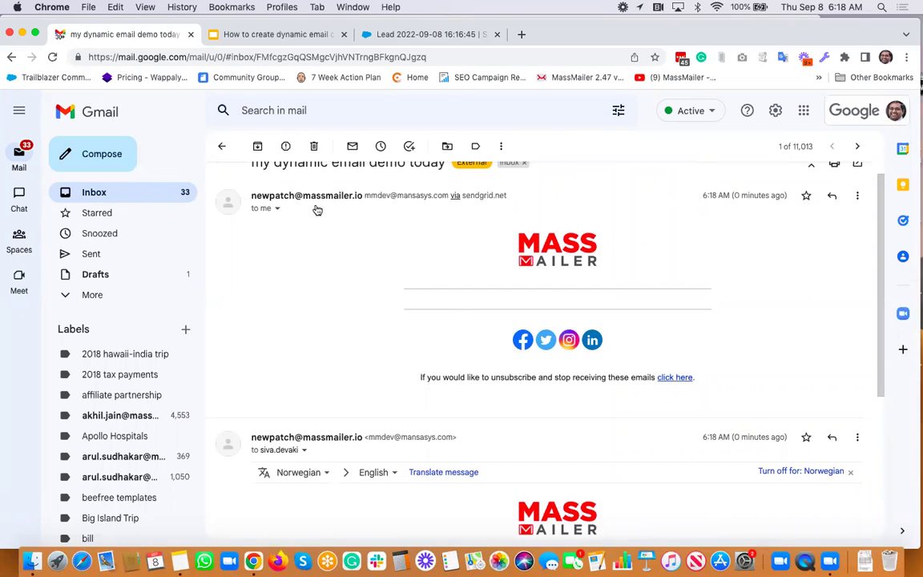
pyautogui.click(277, 208)
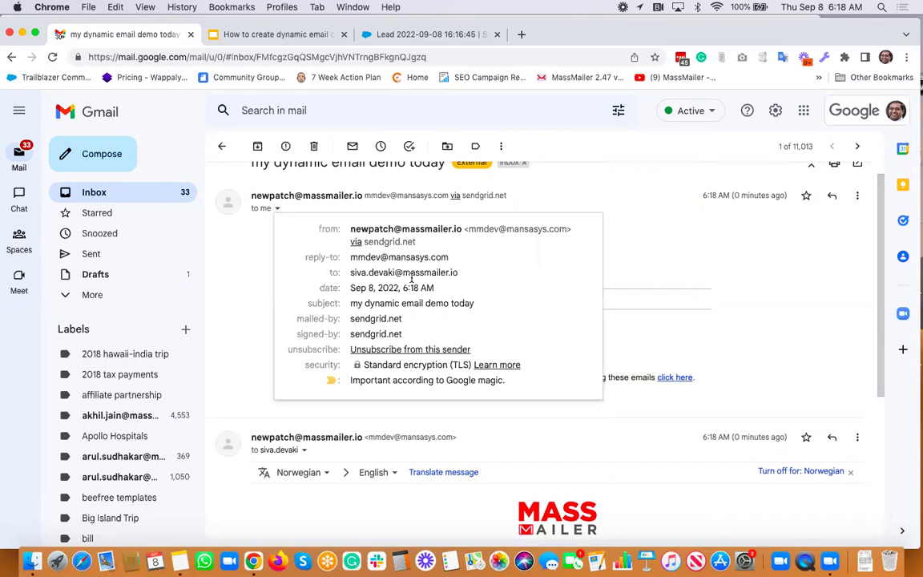
pyautogui.moveTo(404, 271)
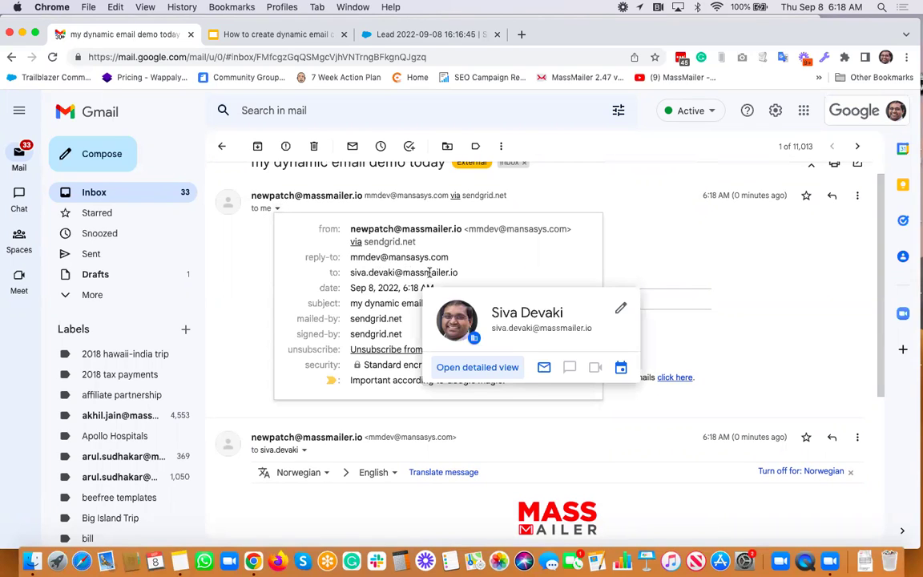
pyautogui.click(627, 270)
pyautogui.scroll(-1, 561, 264)
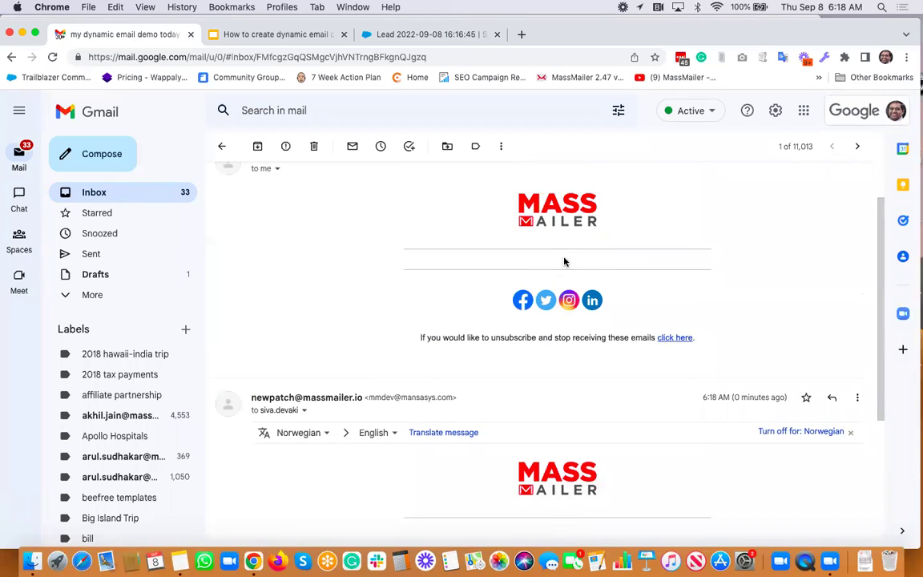
# - Check the second demo message's recipient address and read its lead-status toggle section
pyautogui.scroll(-5, 560, 258)
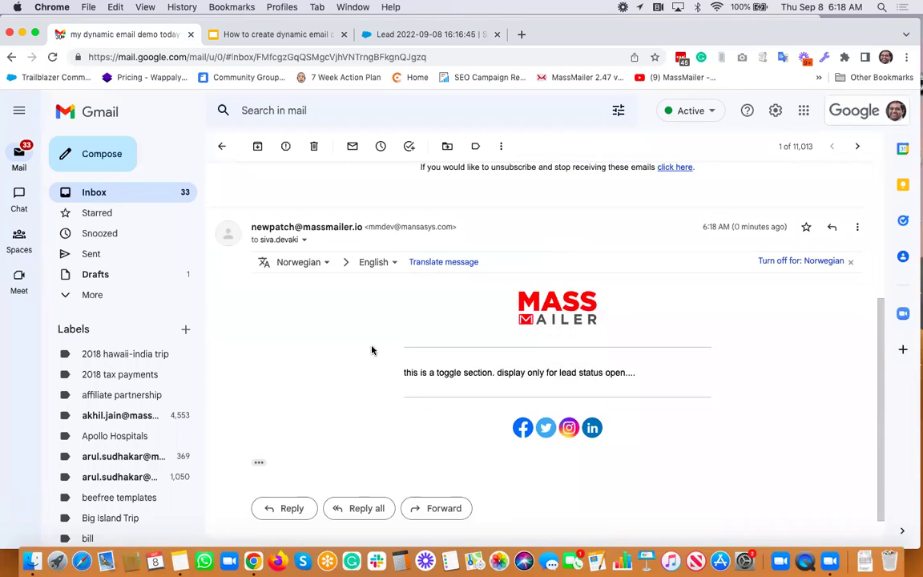
pyautogui.click(304, 239)
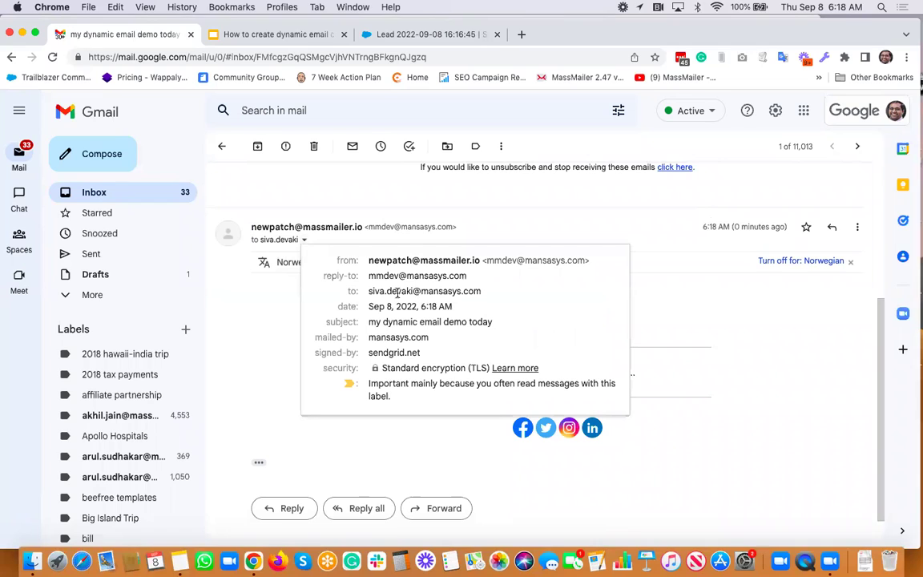
pyautogui.click(686, 335)
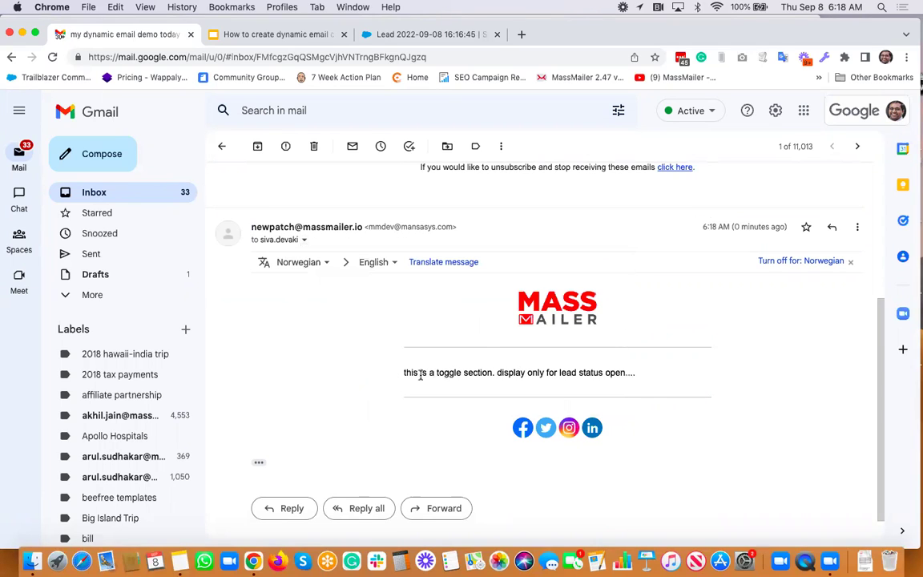
pyautogui.moveTo(403, 375); pyautogui.dragTo(546, 372)
pyautogui.click(649, 371)
pyautogui.tripleClick(655, 373)
pyautogui.click(654, 373)
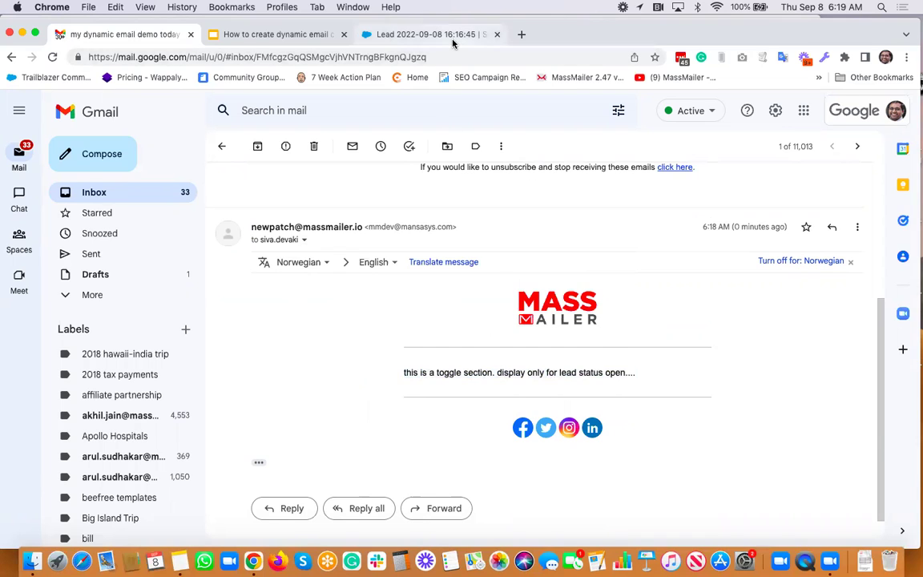
# - Return to Salesforce and show the test leads' list view to check each lead's email and status
pyautogui.click(425, 35)
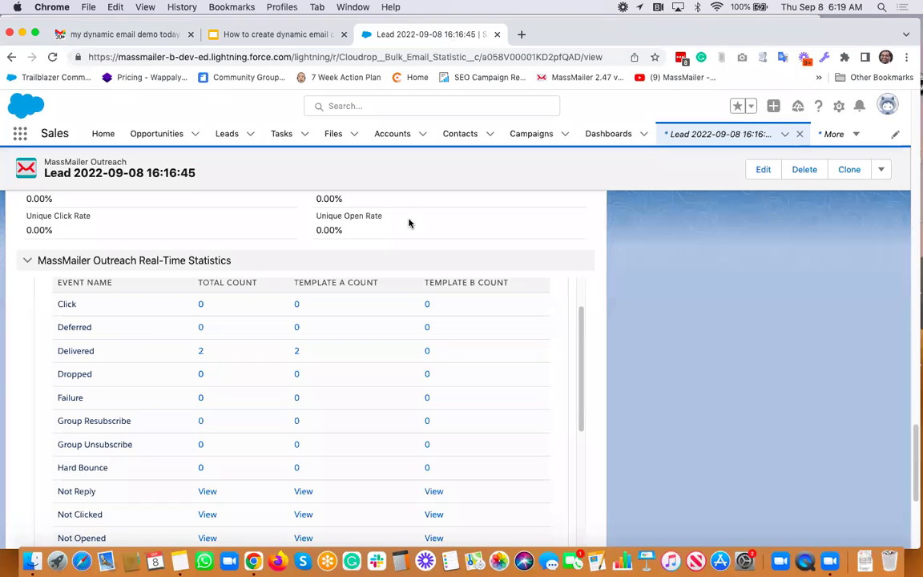
pyautogui.click(227, 135)
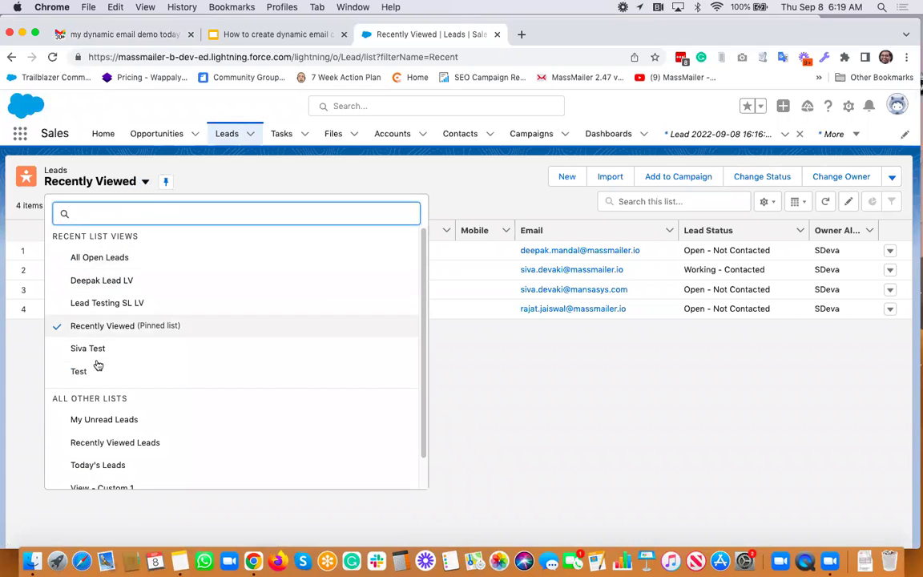
pyautogui.click(88, 349)
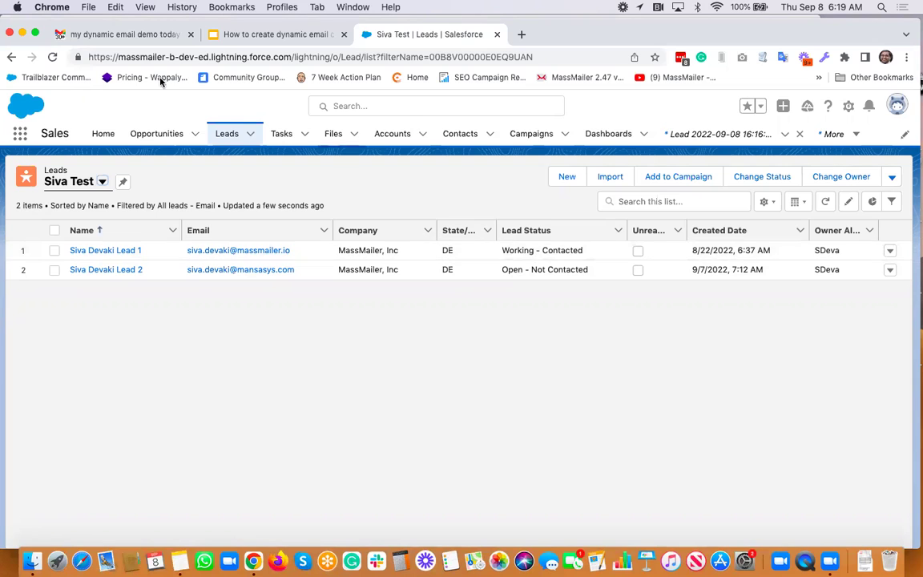
# - Switch back to Gmail and compare both demo messages' recipient addresses and content against the leads' statuses
pyautogui.click(130, 36)
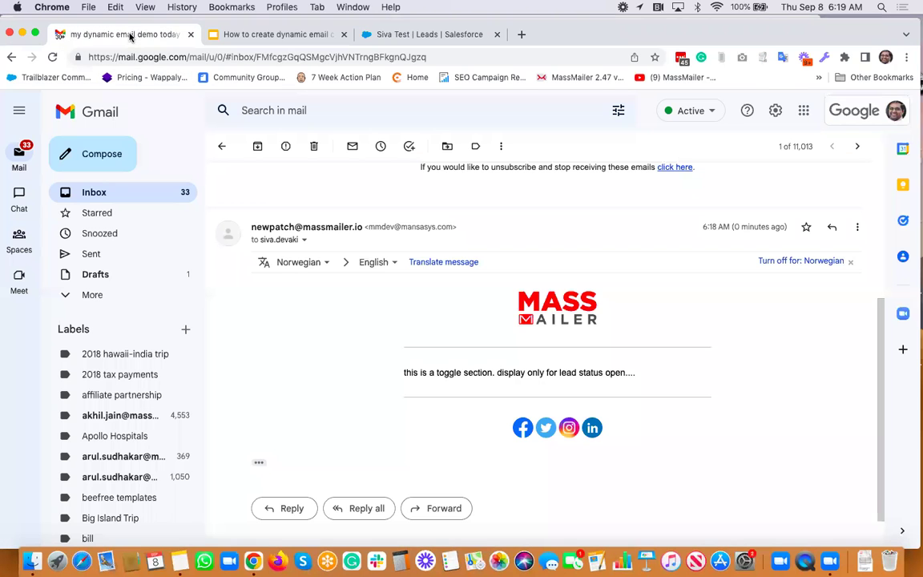
pyautogui.click(303, 240)
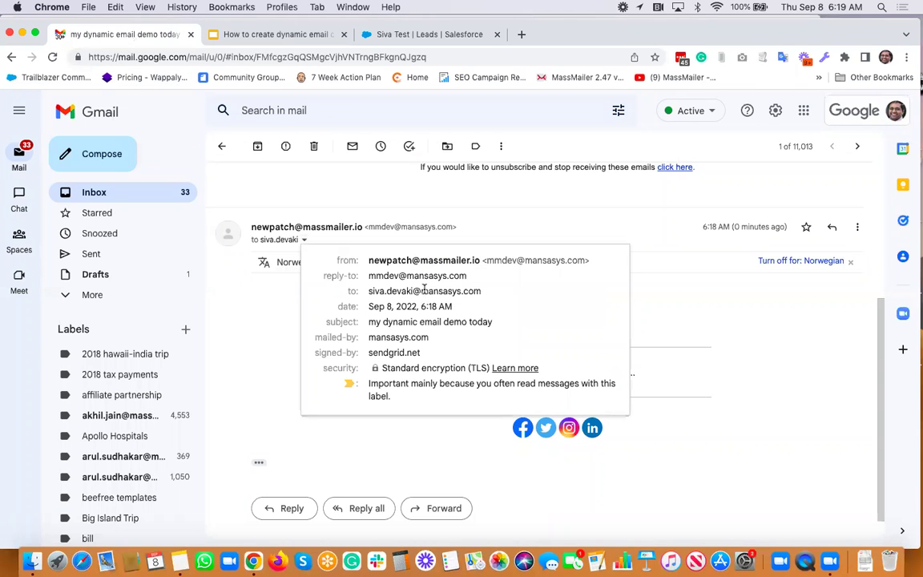
pyautogui.moveTo(462, 292)
pyautogui.click(661, 283)
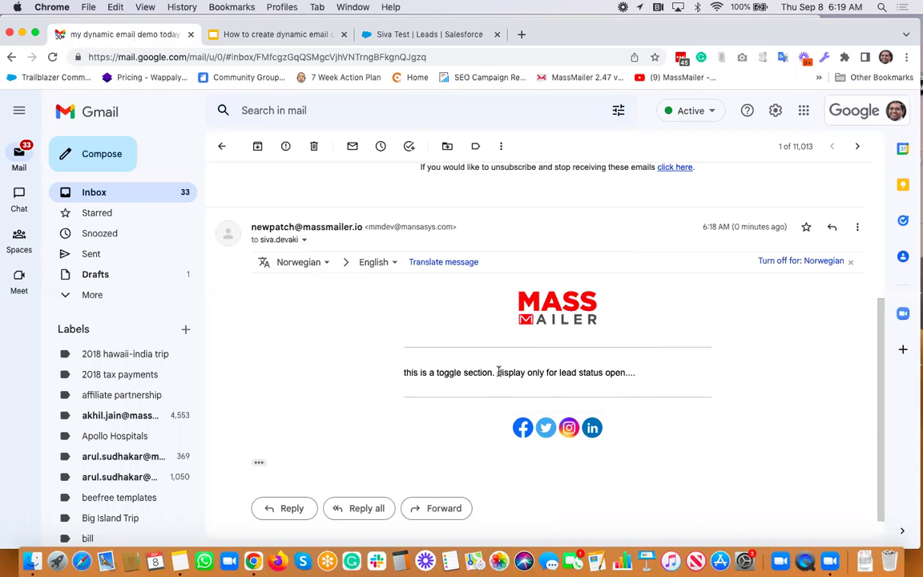
pyautogui.scroll(5, 498, 371)
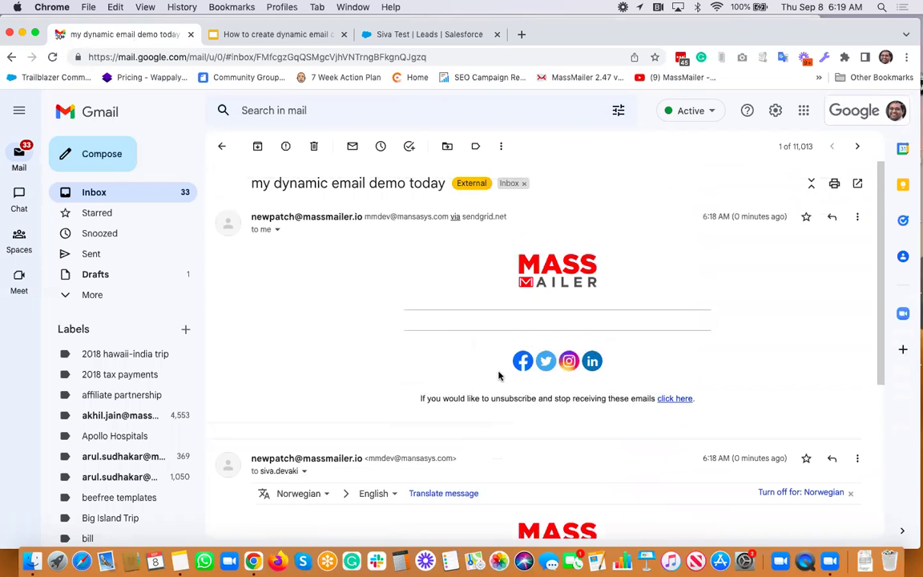
pyautogui.click(276, 230)
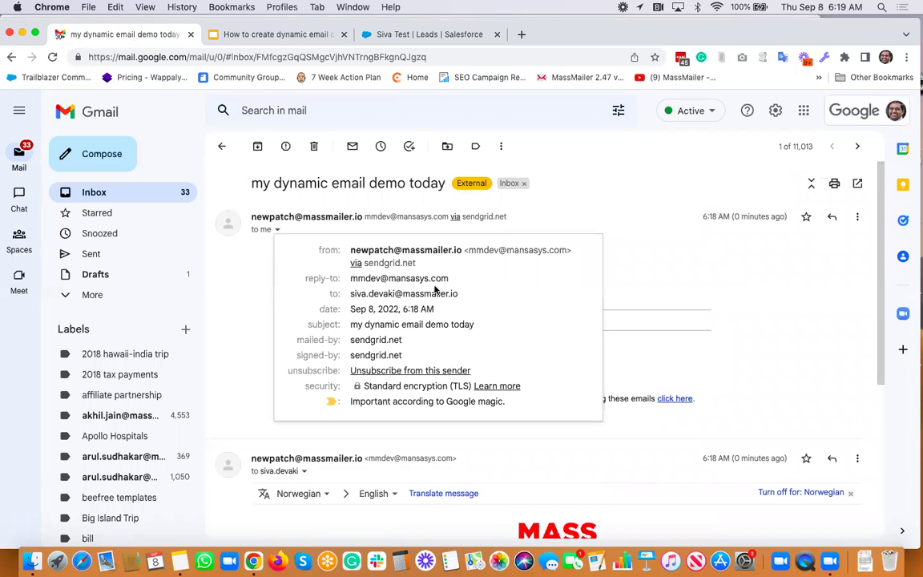
pyautogui.click(671, 304)
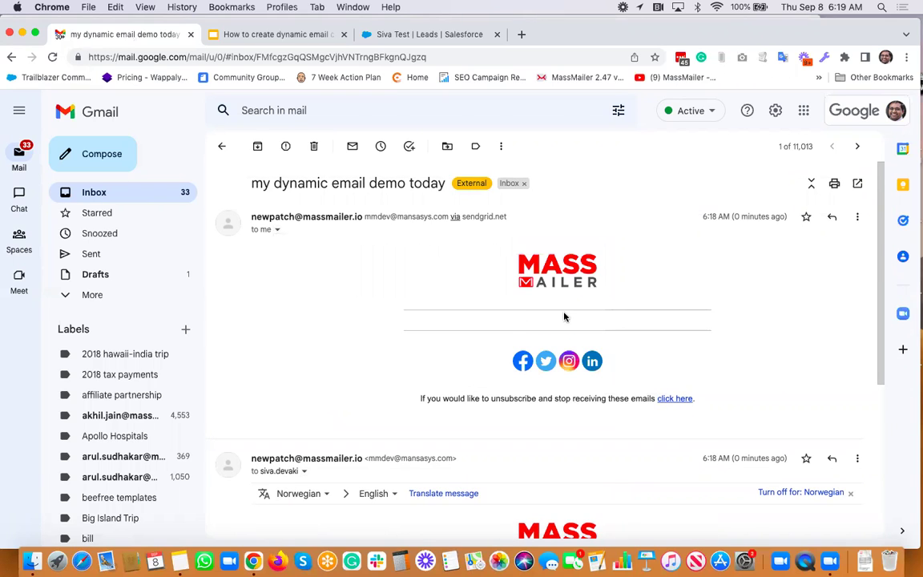
# - Review the test leads' statuses in Salesforce, then switch to the Google Slides presentation and show the "We are here to help!" slide
pyautogui.click(419, 34)
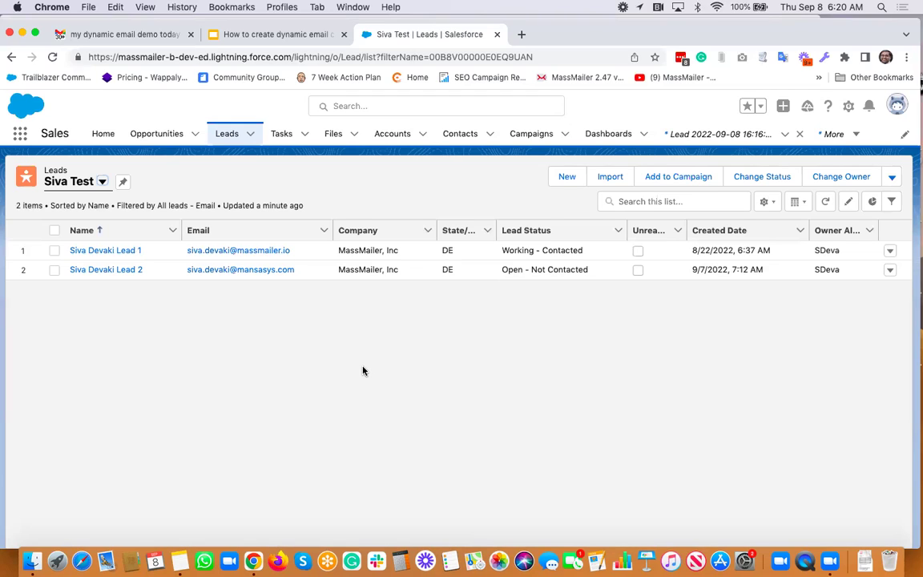
pyautogui.click(257, 34)
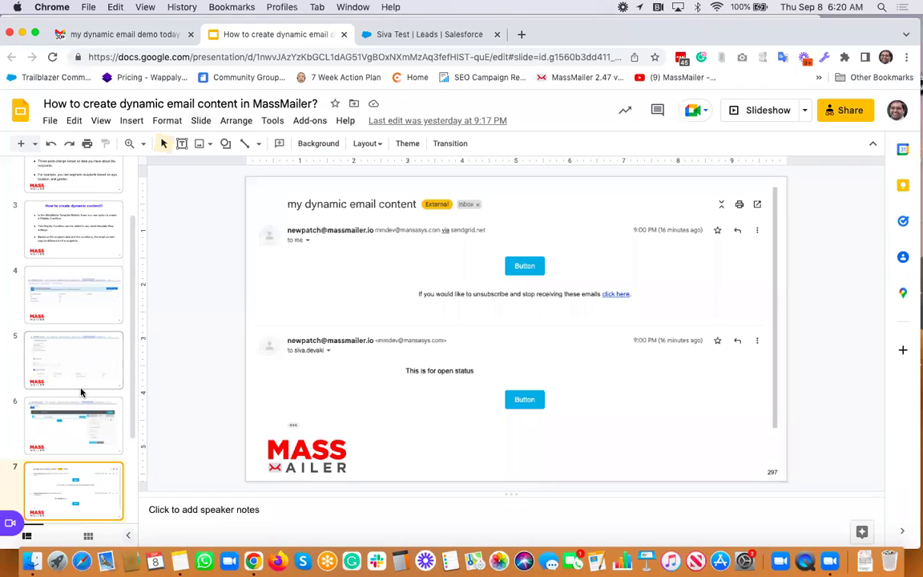
pyautogui.scroll(-3, 81, 392)
pyautogui.click(66, 426)
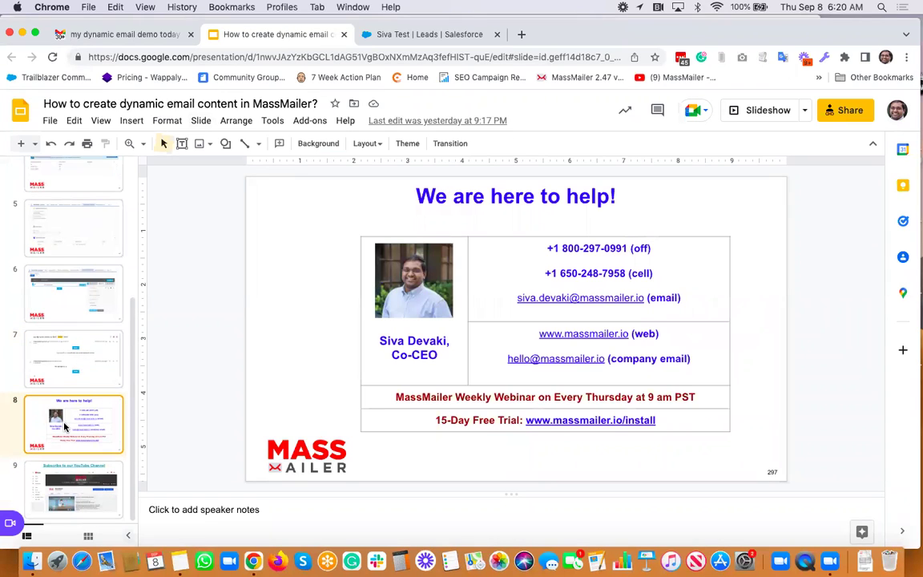
# - Present the "We are here to help!" slide as a full-screen slideshow
pyautogui.click(101, 121)
pyautogui.click(166, 121)
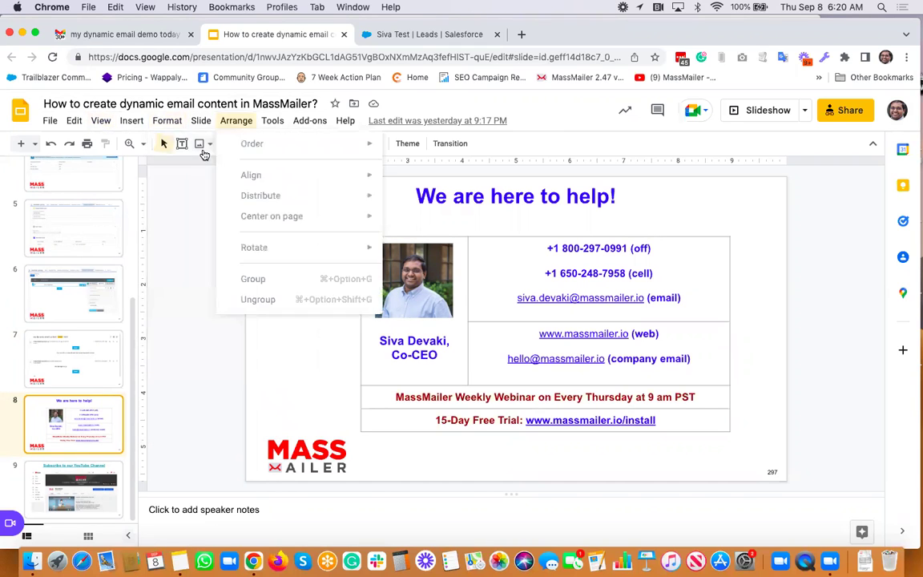
pyautogui.moveTo(91, 127)
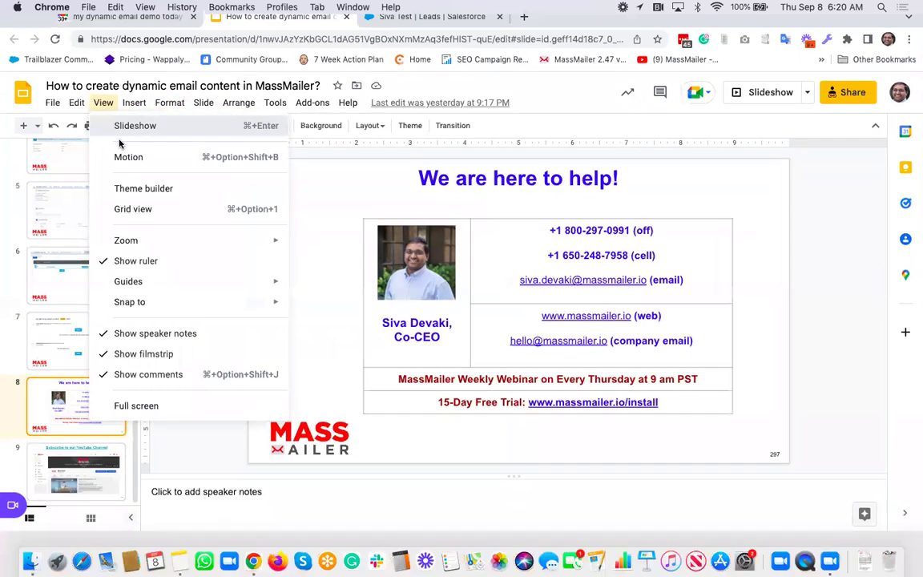
pyautogui.click(120, 145)
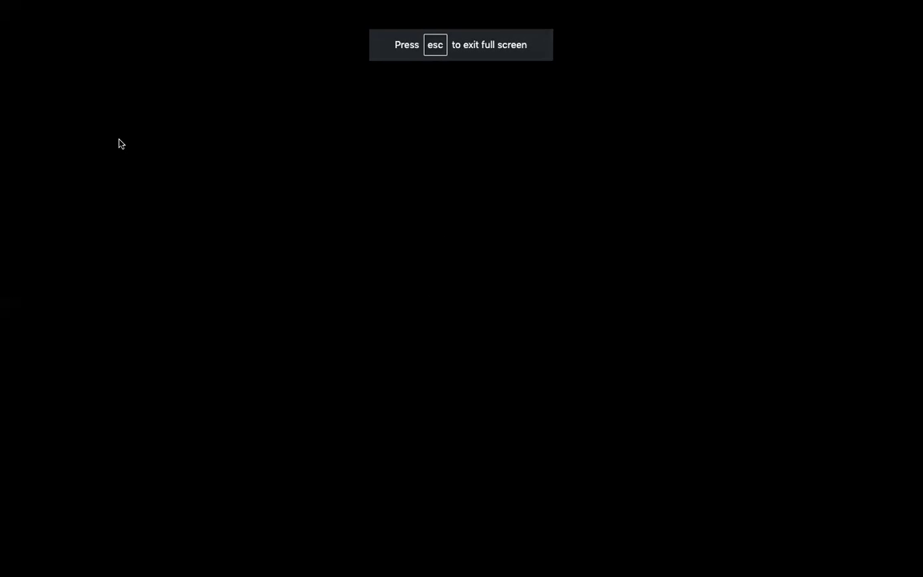